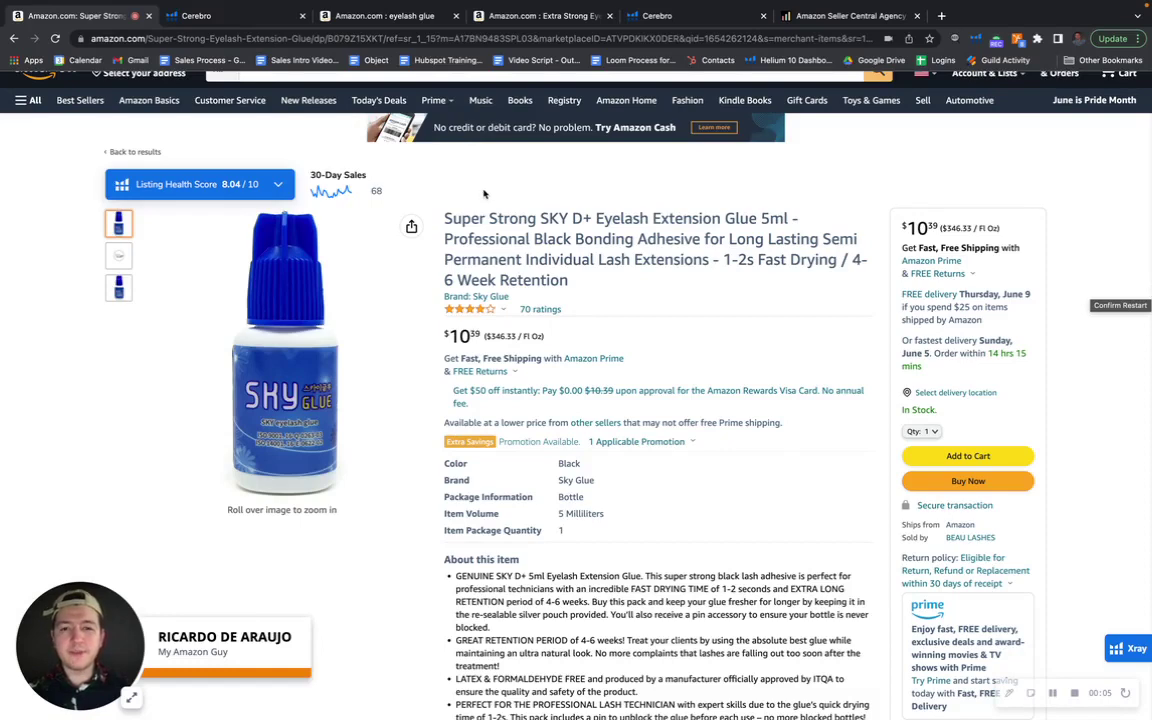
# - Check the Sky Glue listing's star rating and the sponsored keyword count in its Cerebro report
pyautogui.scroll(1, 586, 307)
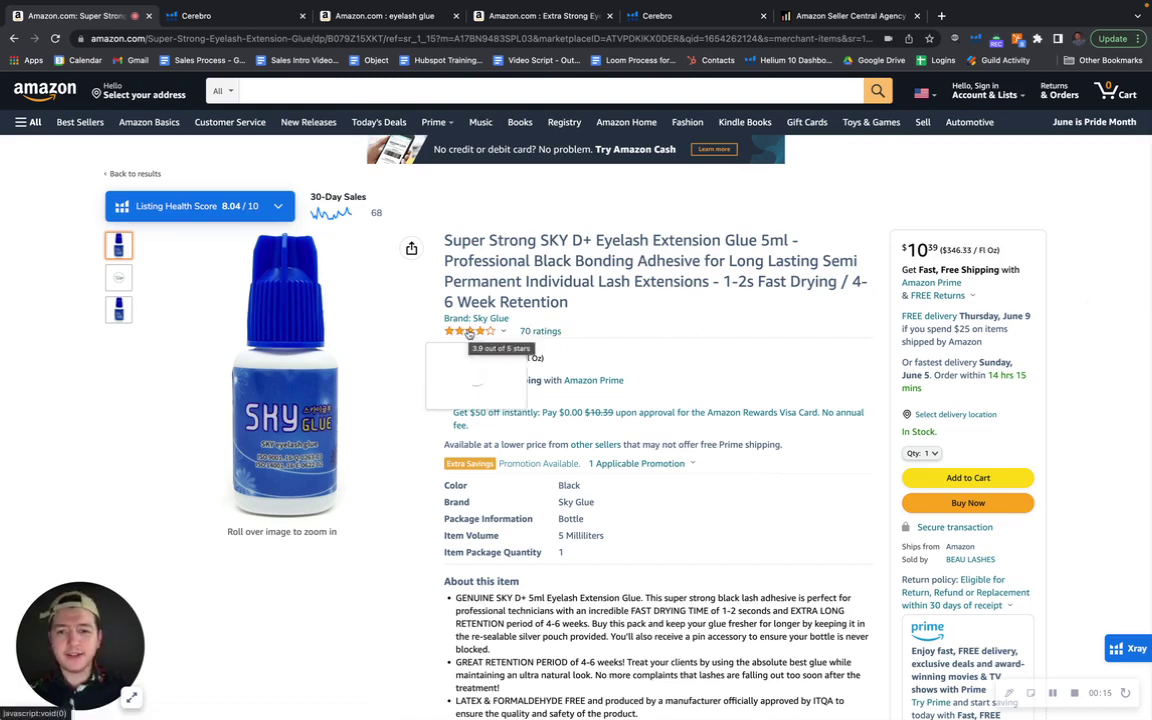
pyautogui.moveTo(469, 336)
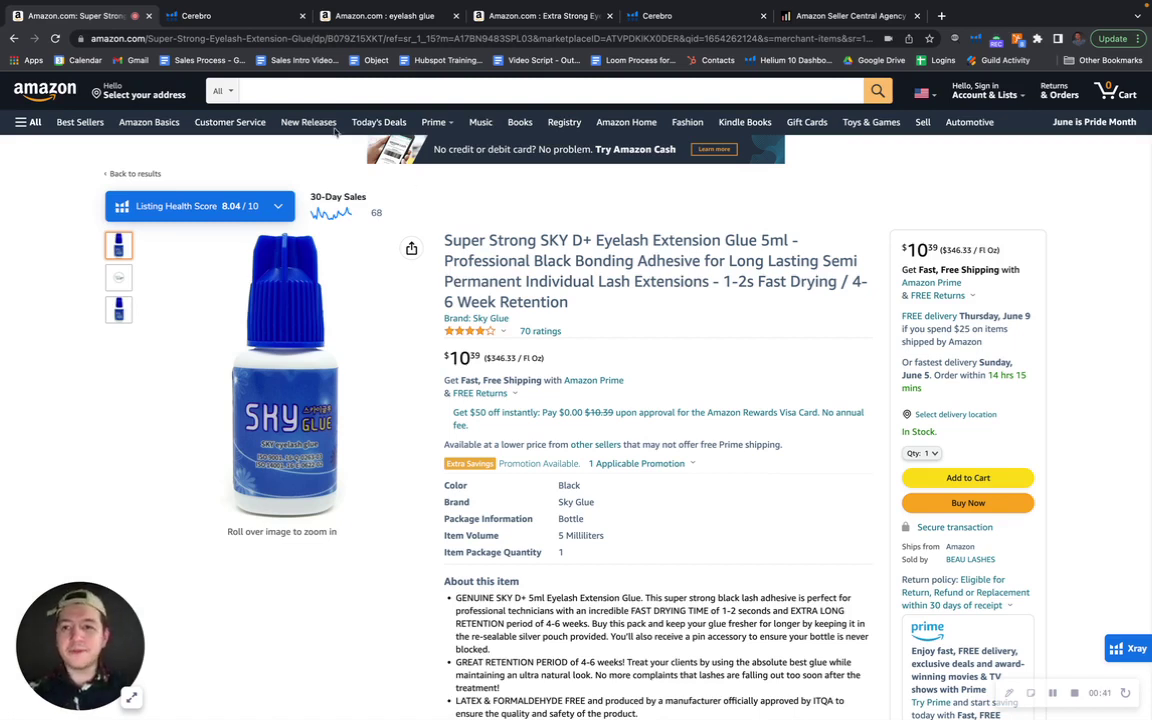
pyautogui.click(221, 22)
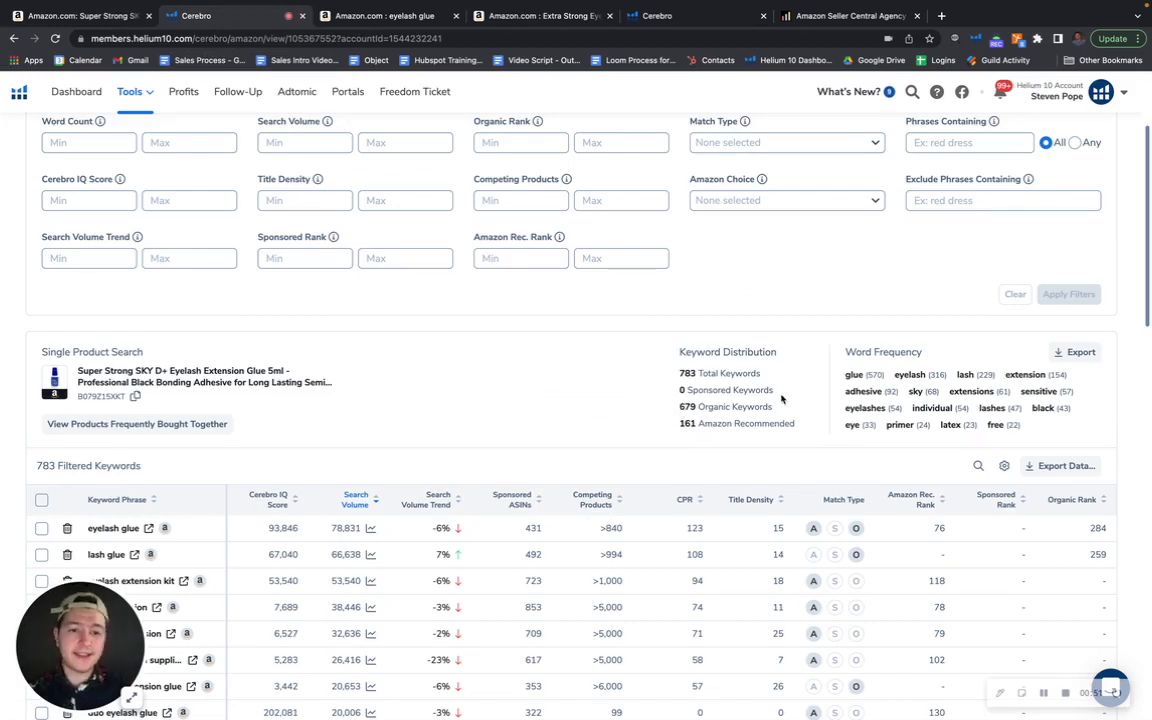
pyautogui.moveTo(773, 390); pyautogui.dragTo(679, 390)
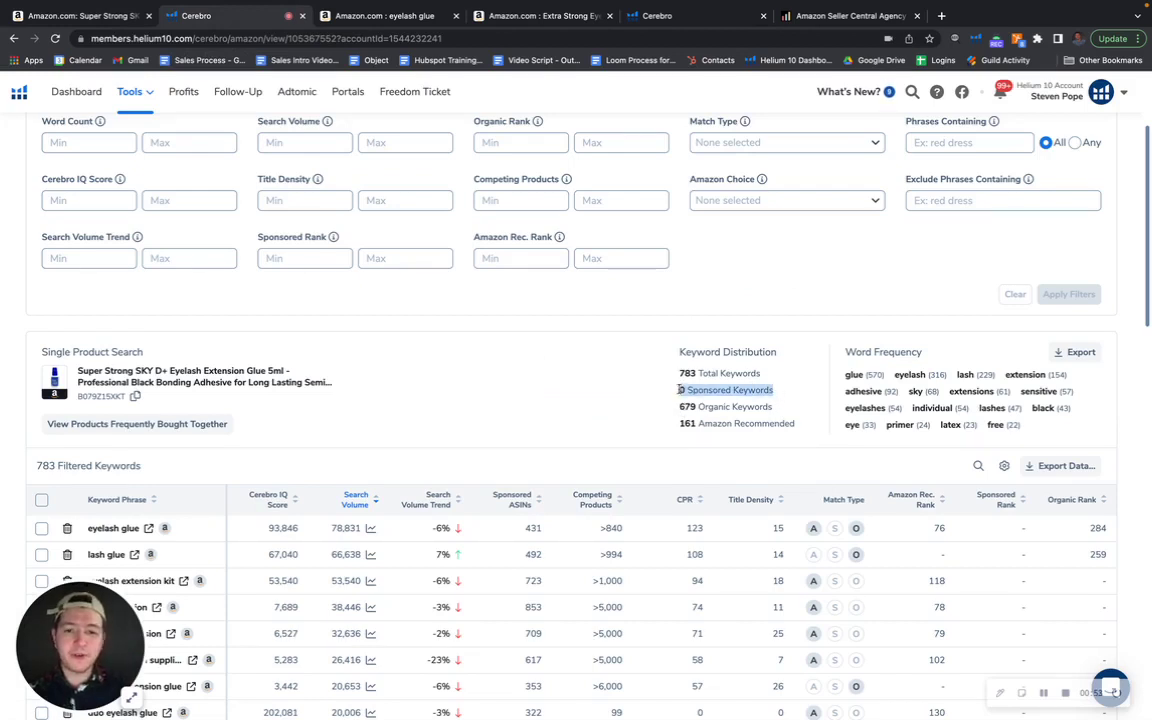
pyautogui.click(717, 393)
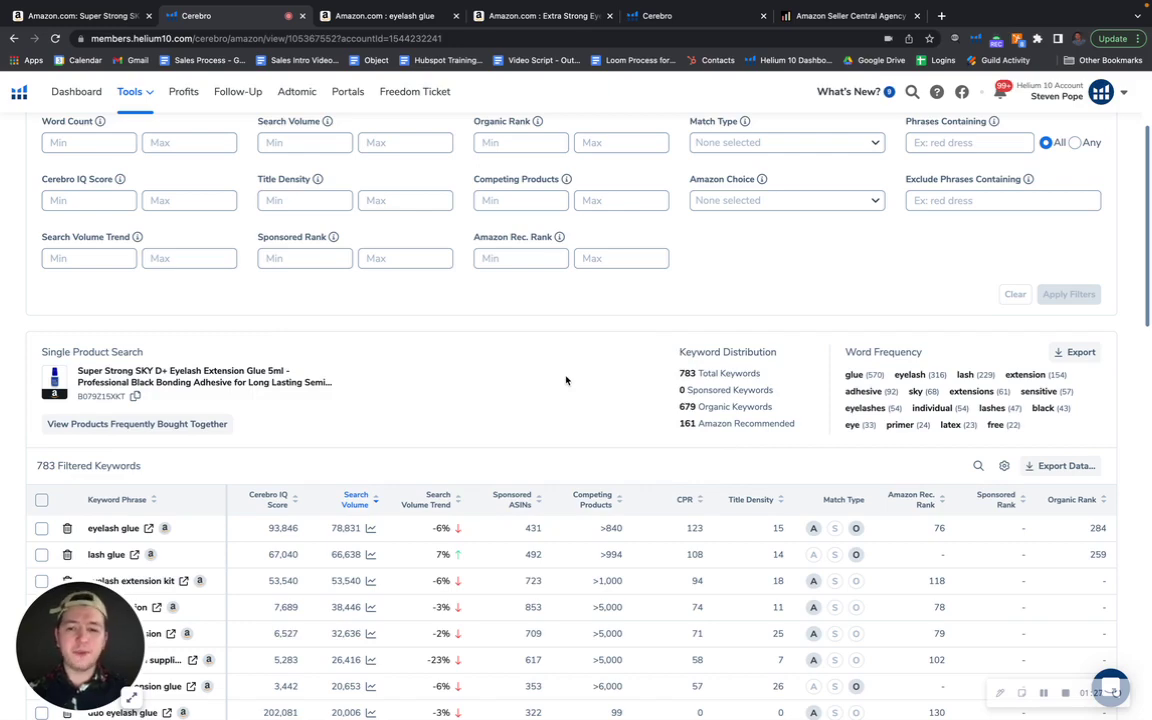
# - Examine the search volumes and organic ranks of the Sky Glue product's keywords in the Cerebro results
pyautogui.scroll(-3, 565, 380)
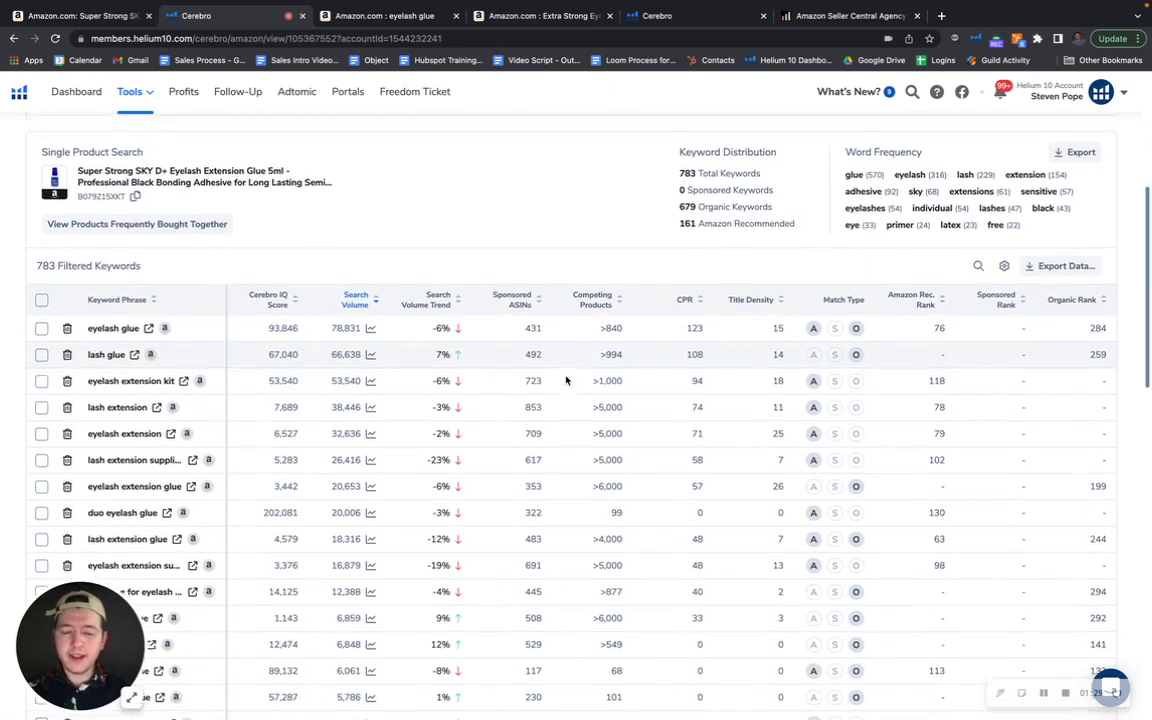
pyautogui.moveTo(355, 292)
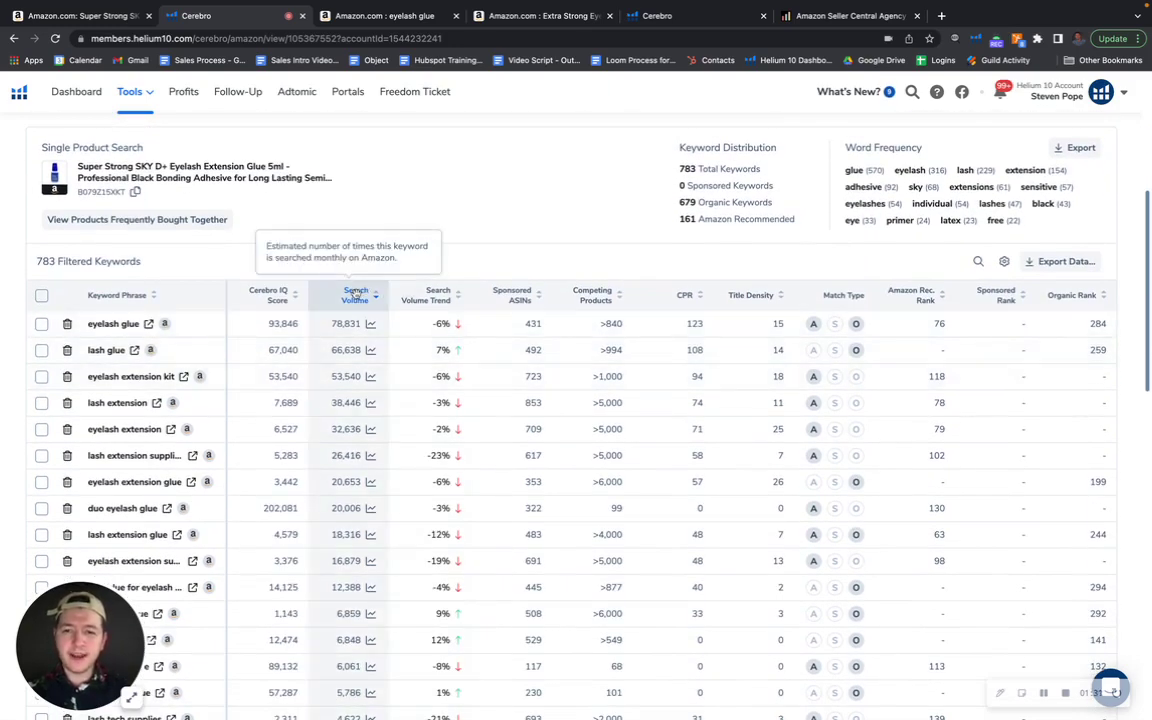
pyautogui.scroll(-1, 539, 207)
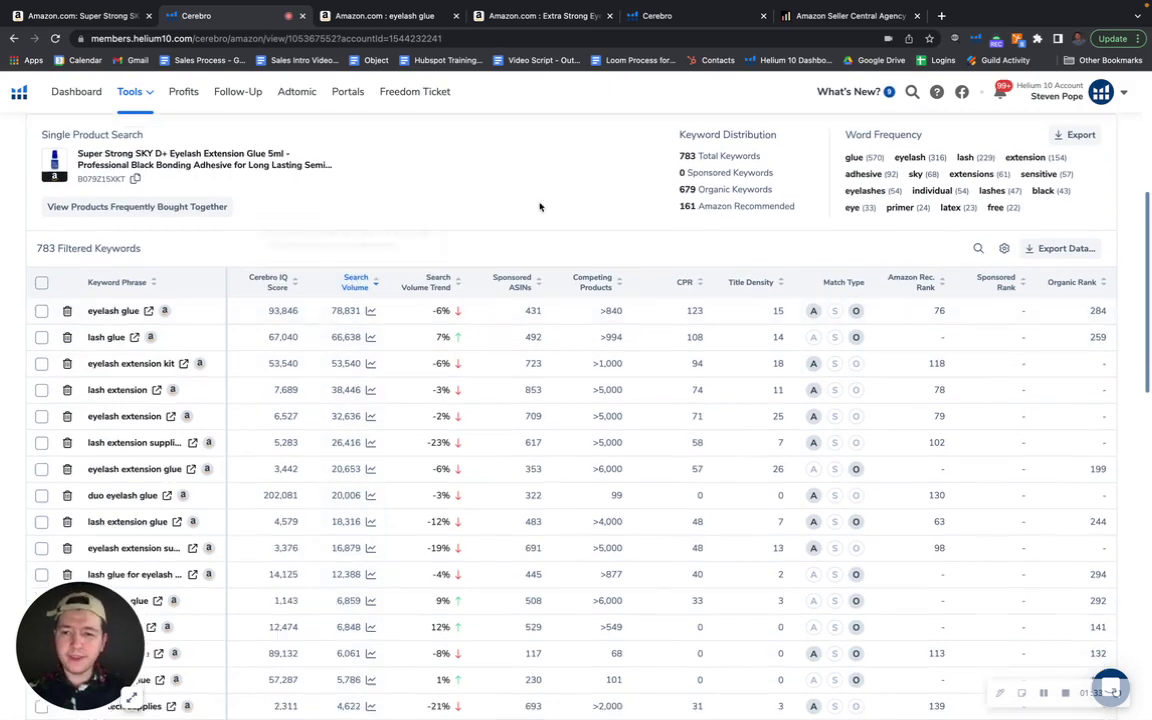
pyautogui.scroll(-2, 539, 207)
pyautogui.moveTo(1097, 260)
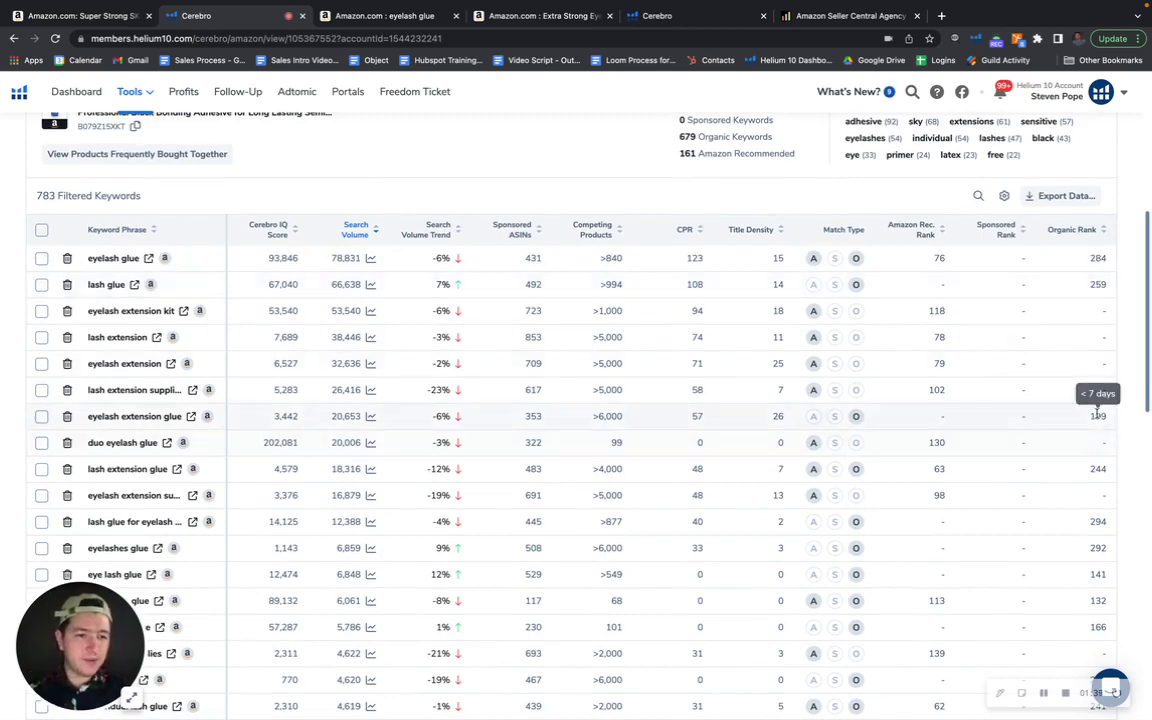
pyautogui.scroll(-2, 1100, 410)
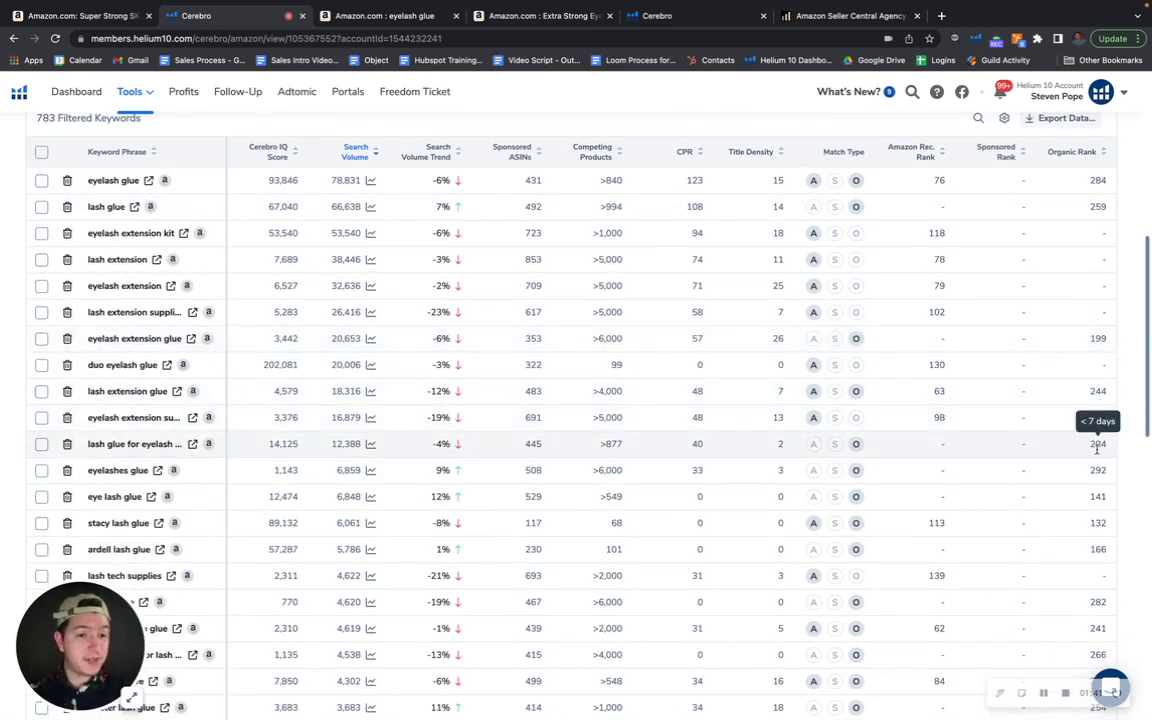
pyautogui.moveTo(1097, 470)
pyautogui.scroll(2, 1097, 470)
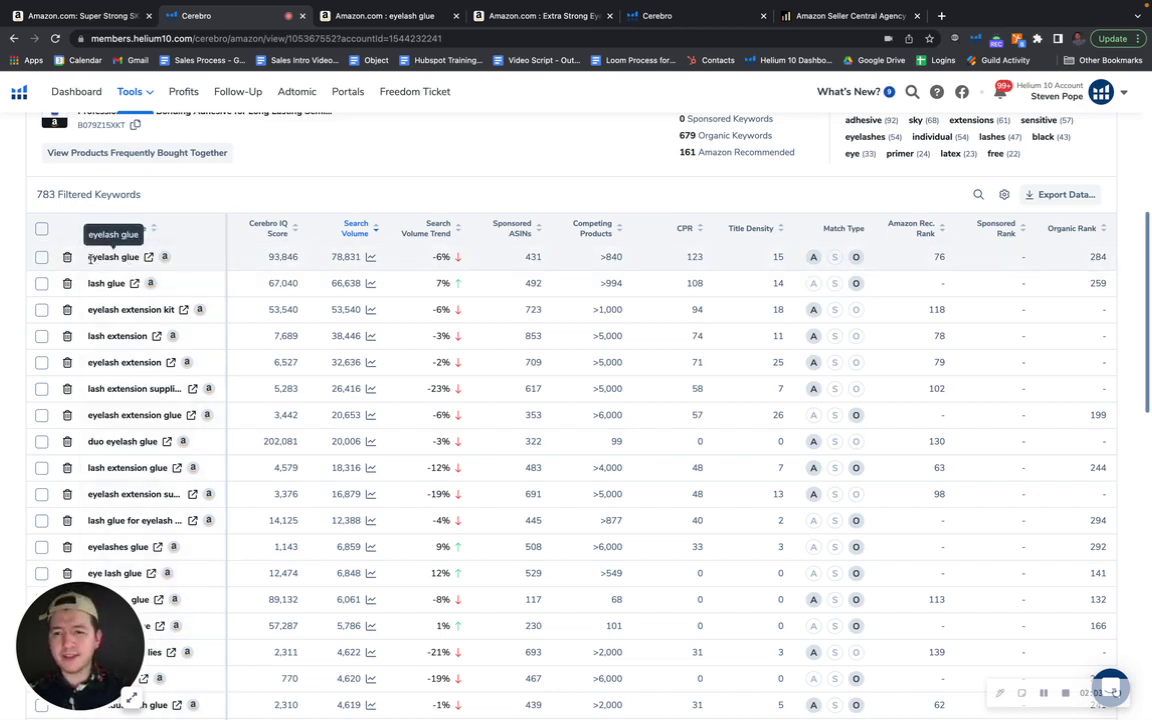
# - Review the Xray revenue figures for the "eyelash glue" search alongside the Sky Glue keyword report
pyautogui.click(363, 14)
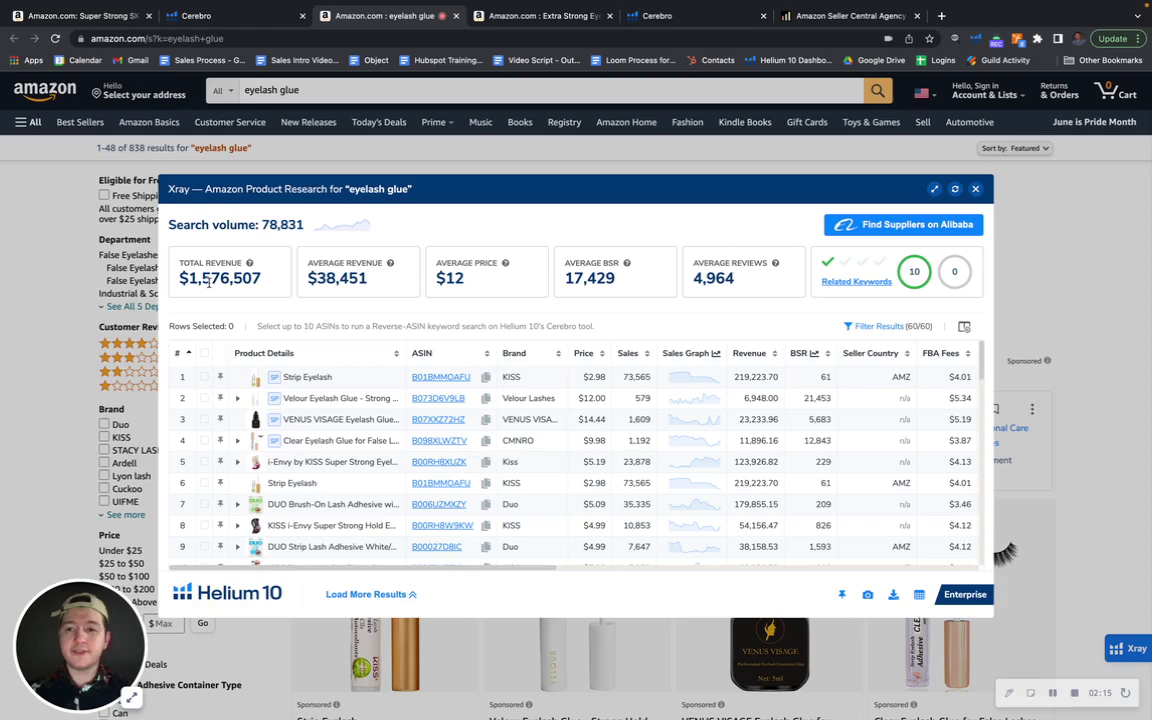
pyautogui.click(196, 15)
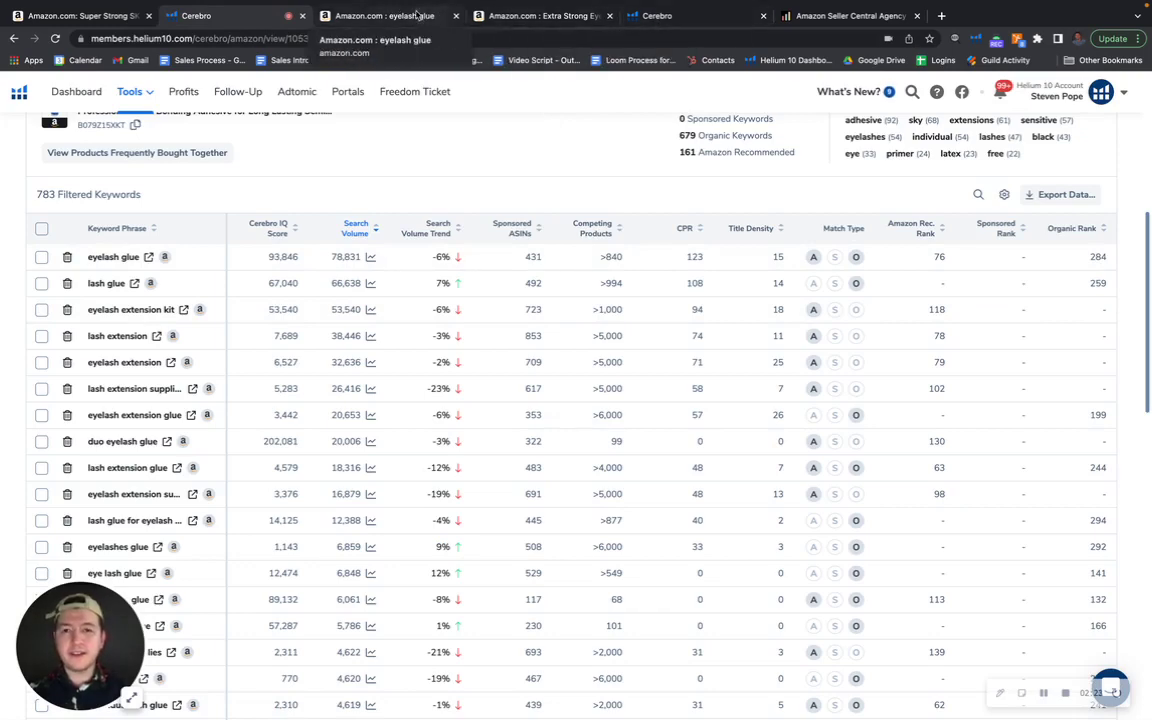
pyautogui.click(370, 16)
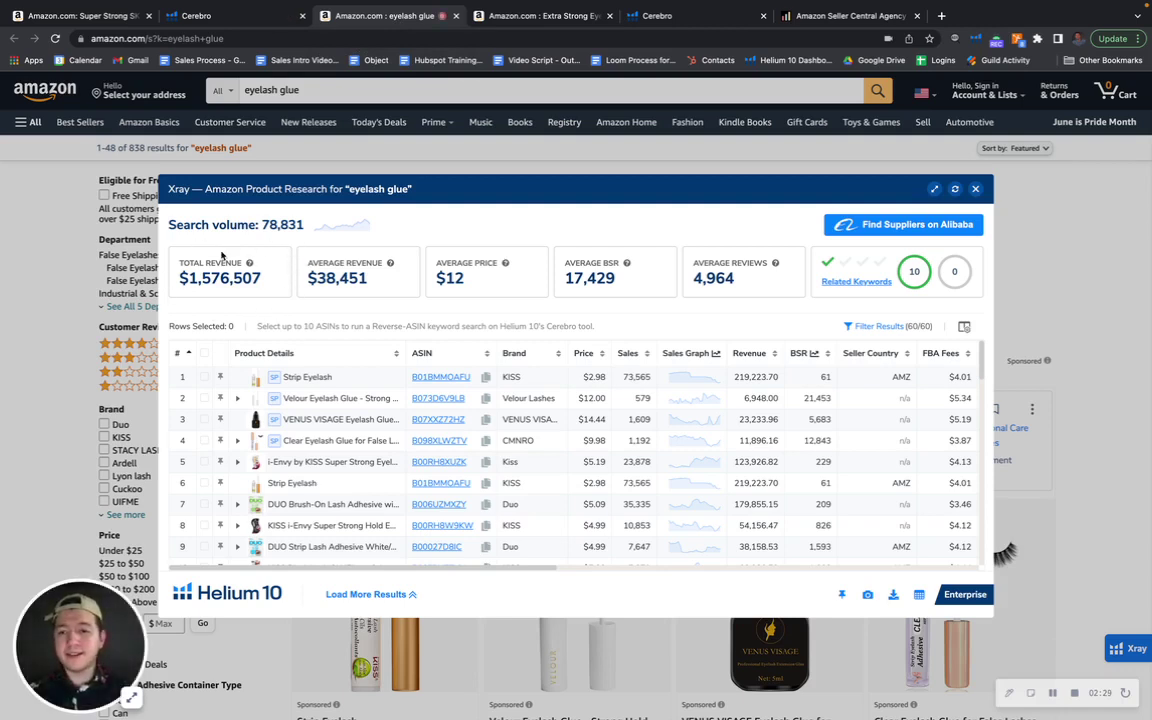
# - View the competing Stacy Lash glue listing and examine its keywords' organic ranks in its Cerebro report
pyautogui.click(540, 15)
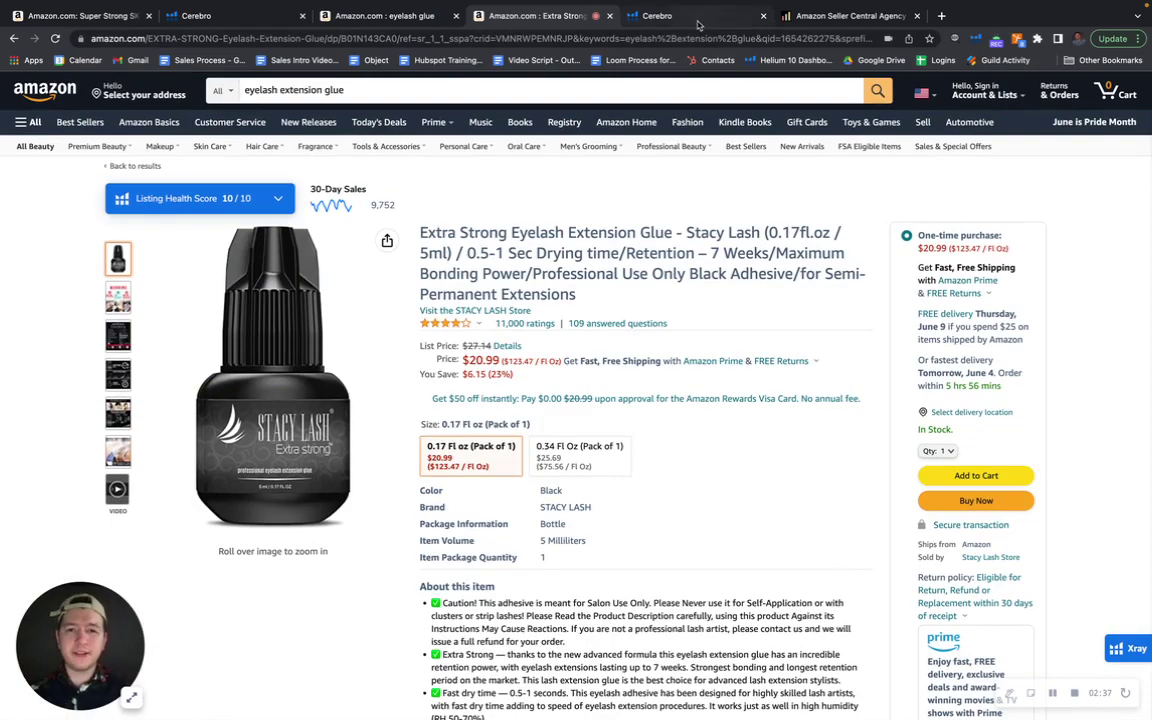
pyautogui.click(631, 21)
pyautogui.scroll(-3, 776, 419)
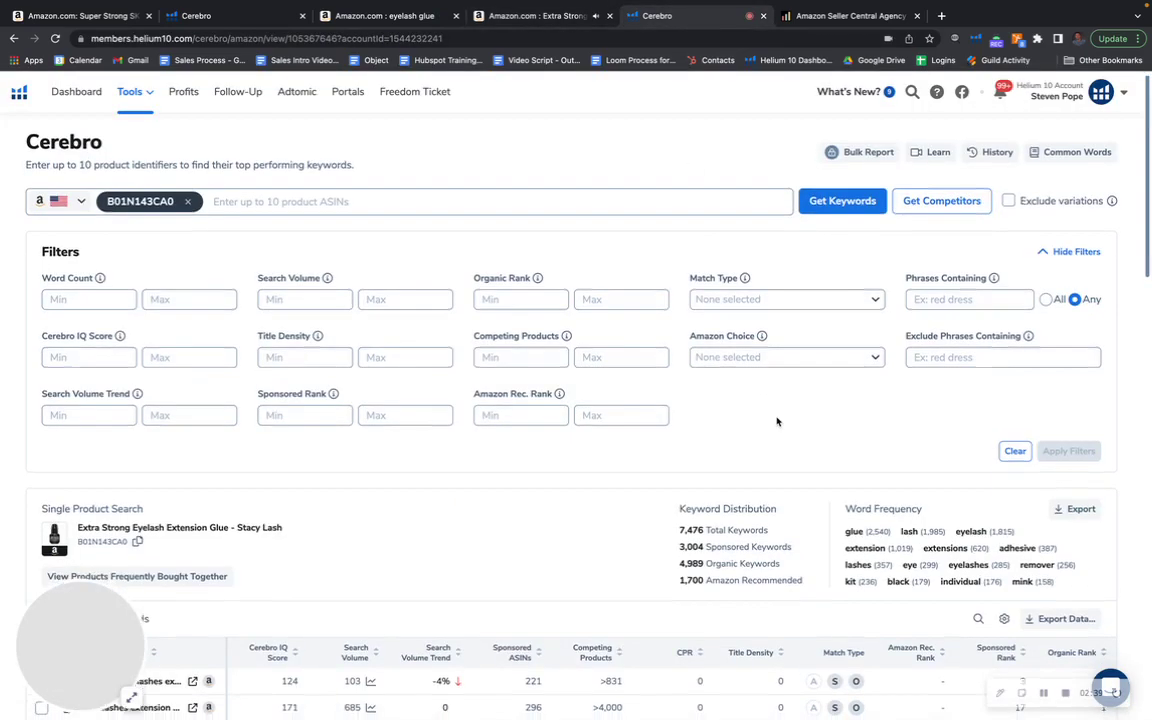
pyautogui.scroll(-2, 777, 420)
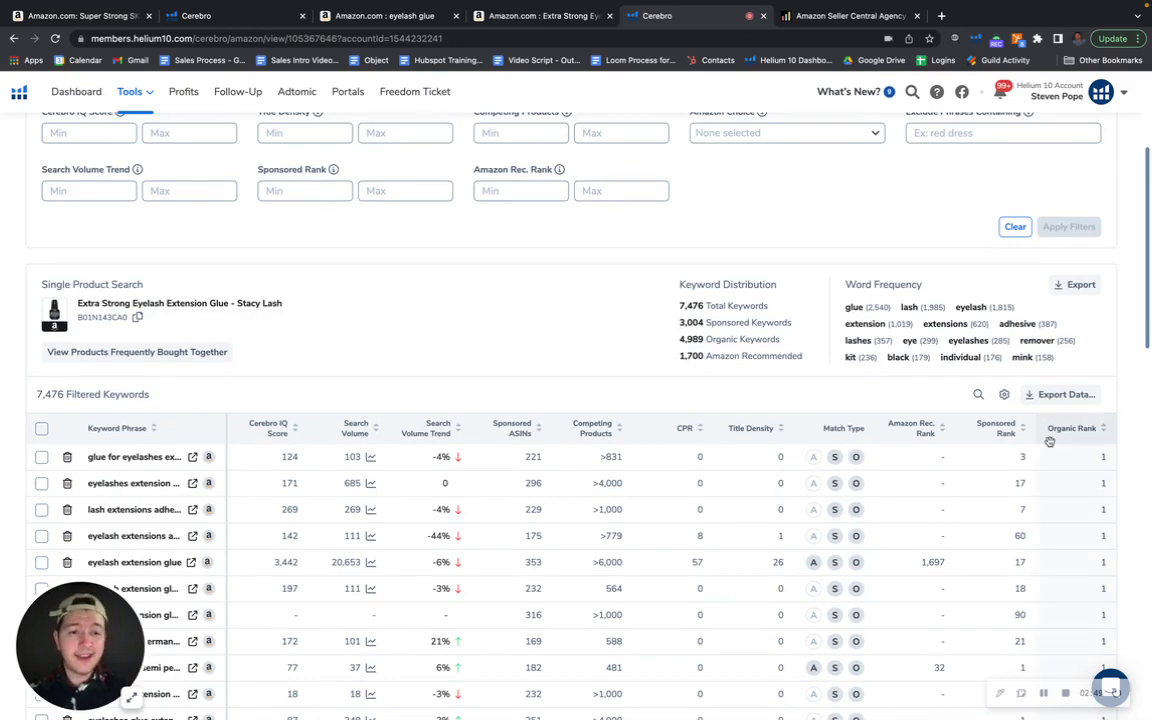
pyautogui.scroll(-3, 1049, 442)
pyautogui.scroll(-5, 1080, 305)
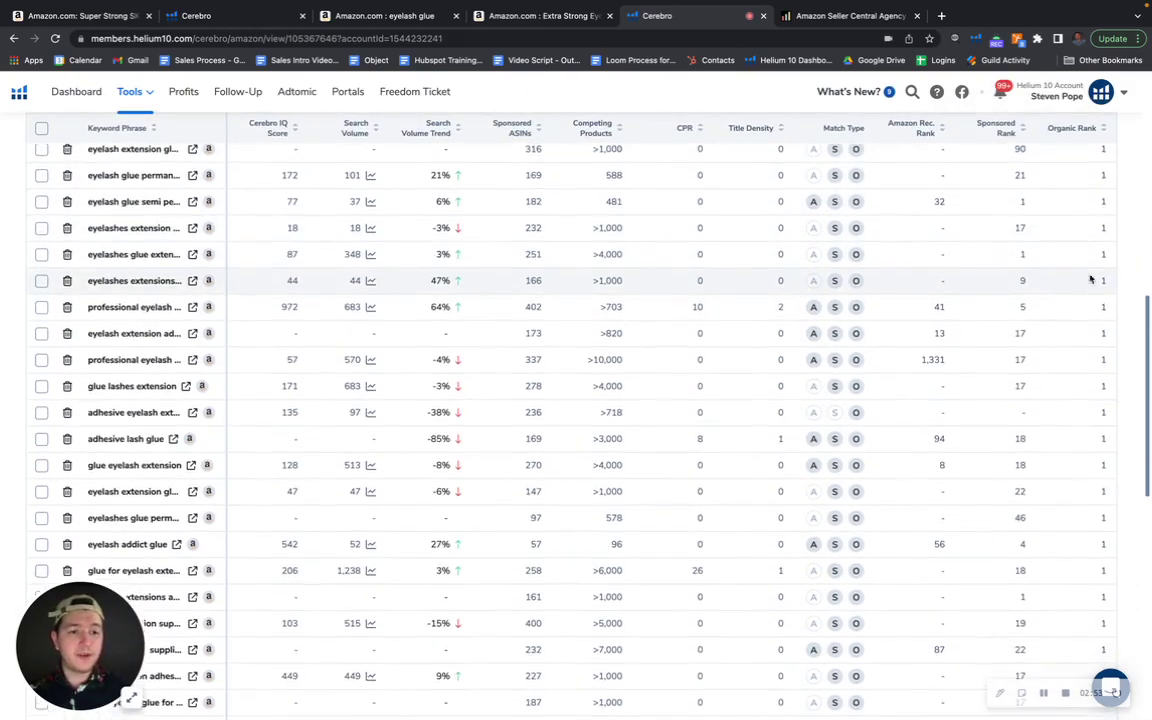
pyautogui.scroll(-1, 1090, 280)
# - Examine the sponsored ranks of the Stacy Lash keywords and return to that product's Amazon listing
pyautogui.scroll(6, 1089, 461)
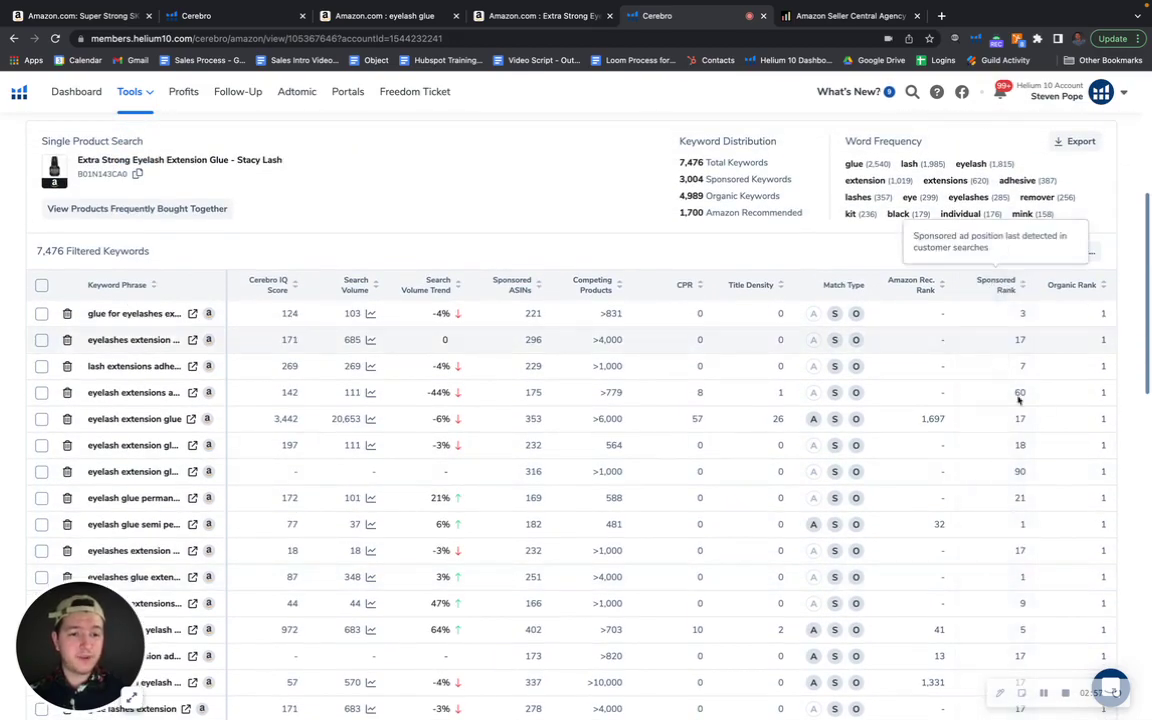
pyautogui.scroll(-2, 1021, 400)
pyautogui.scroll(3, 1021, 405)
pyautogui.scroll(1, 1021, 407)
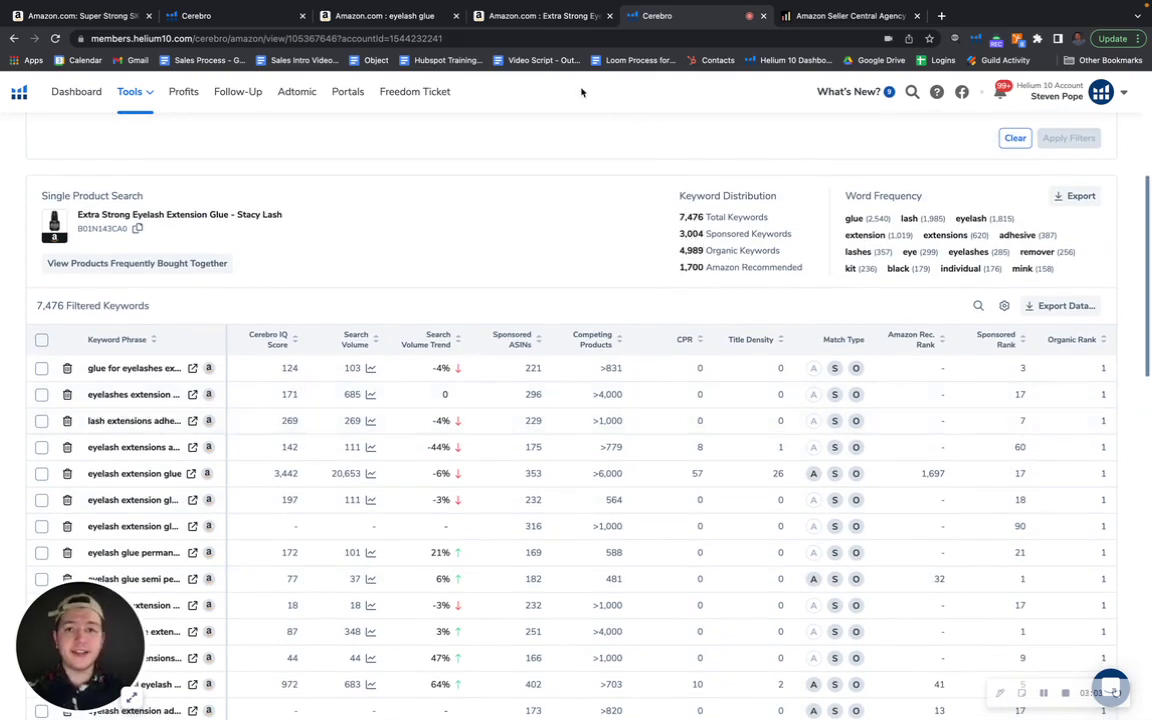
pyautogui.click(547, 14)
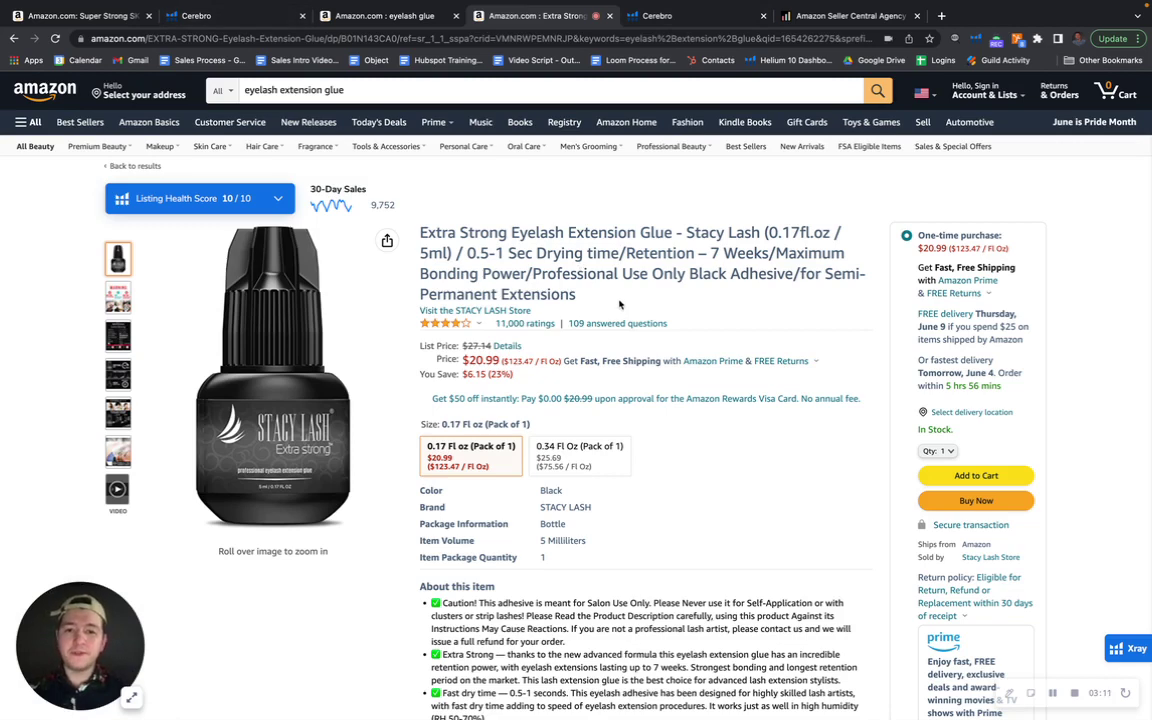
# - Filter the Sky Glue Cerebro keywords to organic ranks from 20 to 50
pyautogui.click(230, 18)
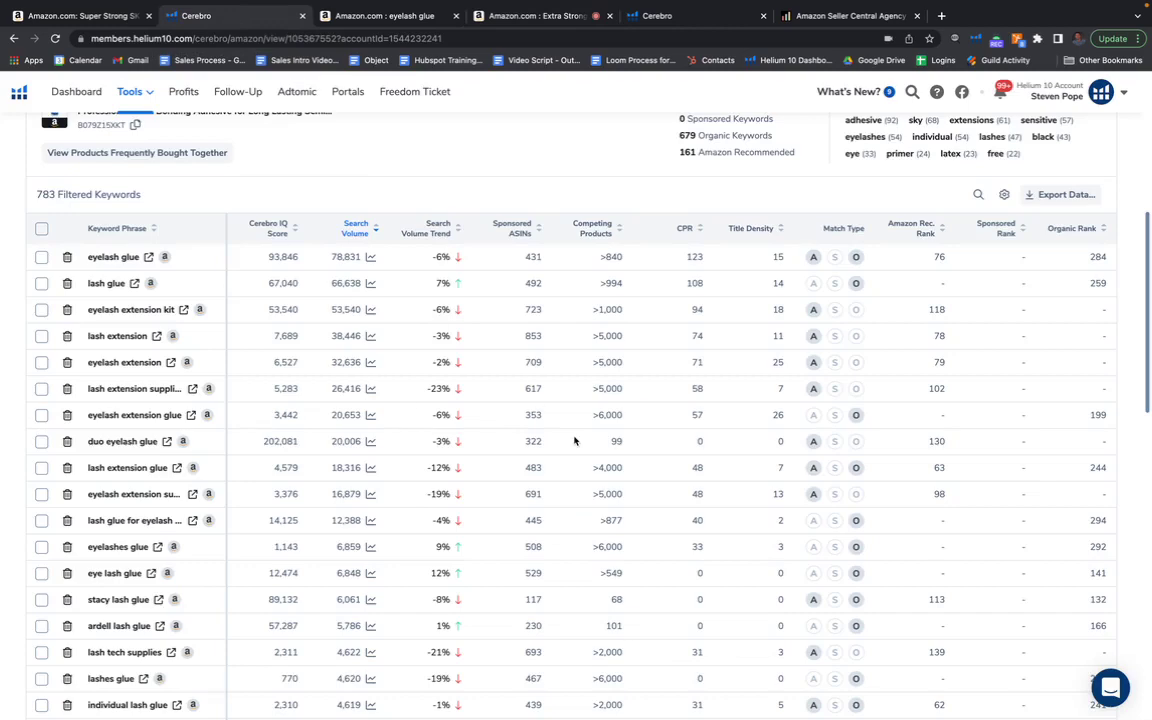
pyautogui.click(511, 300)
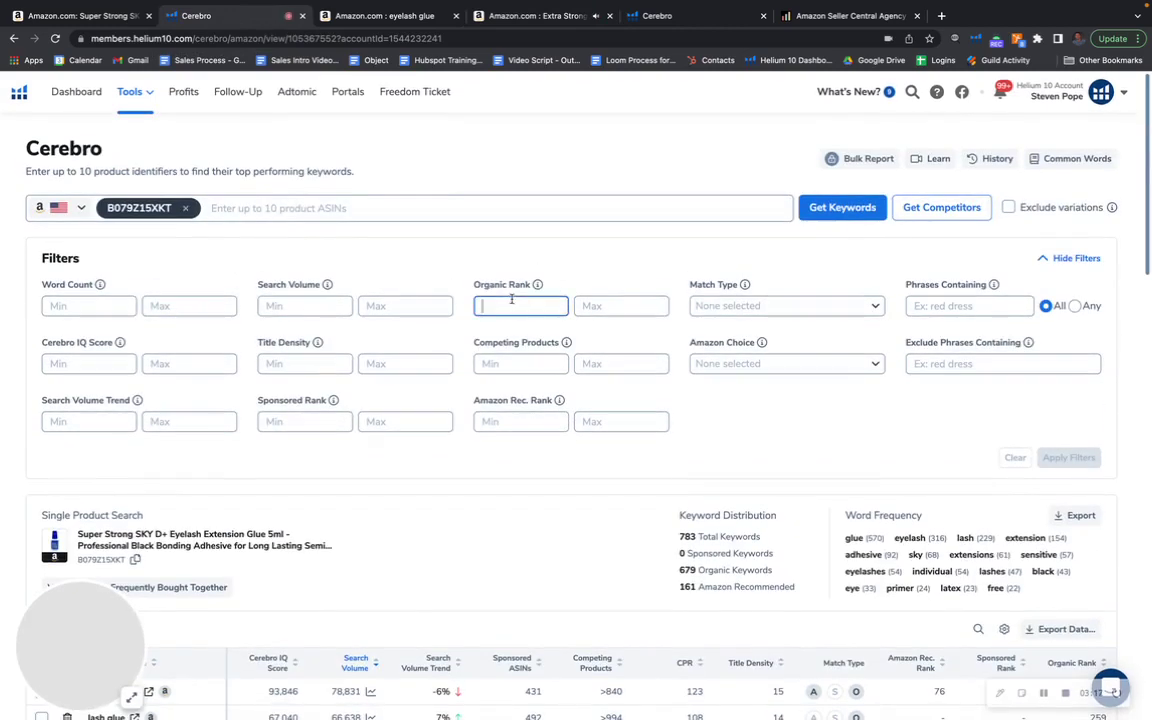
pyautogui.write('20')
pyautogui.click(612, 302)
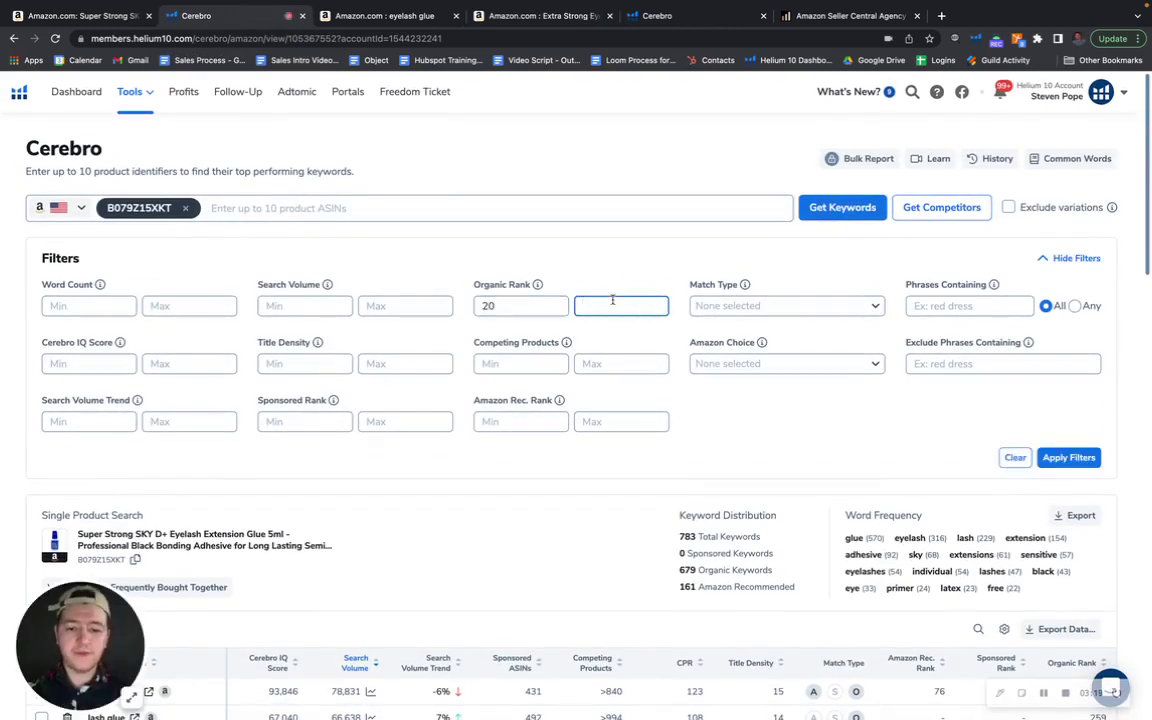
pyautogui.write('50')
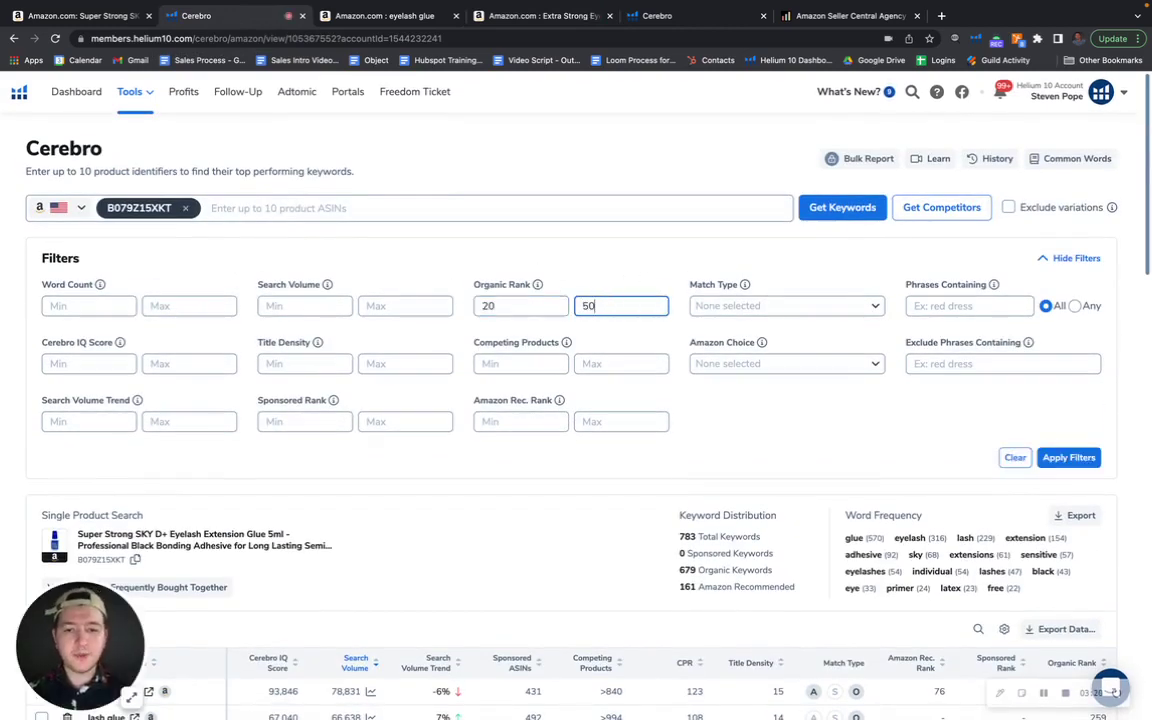
pyautogui.click(1066, 460)
# - Review the filtered Sky Glue keywords with their search volumes and organic ranks
pyautogui.scroll(-5, 659, 475)
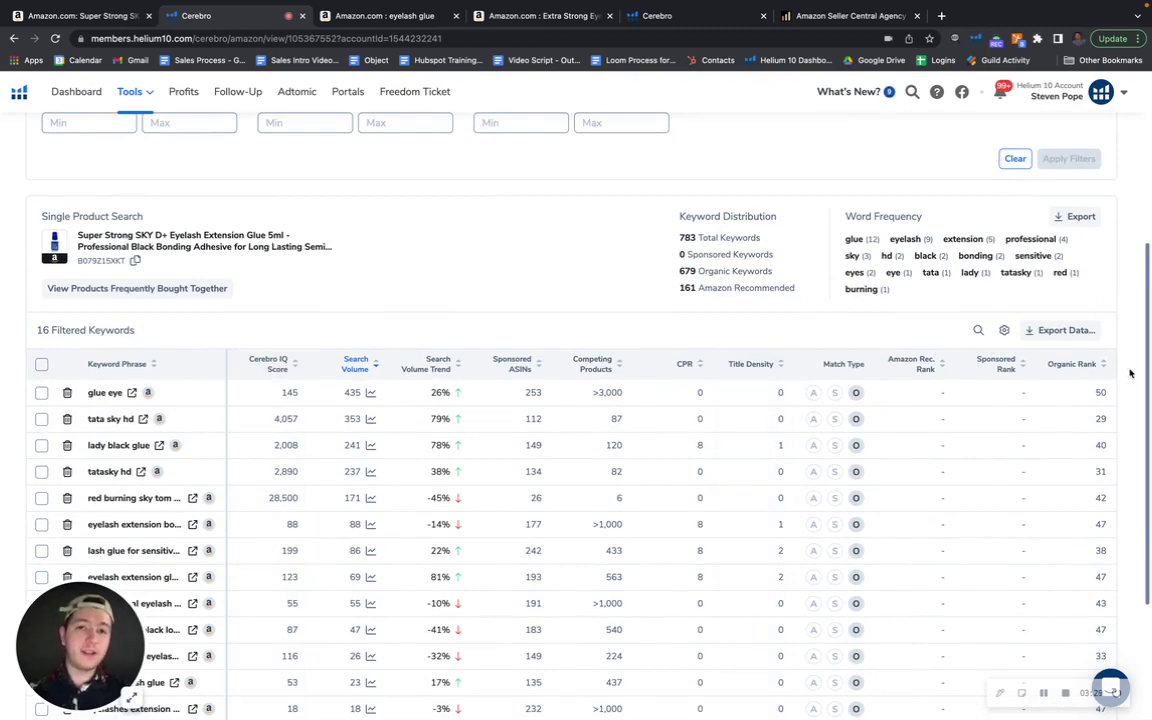
pyautogui.scroll(-1, 1110, 390)
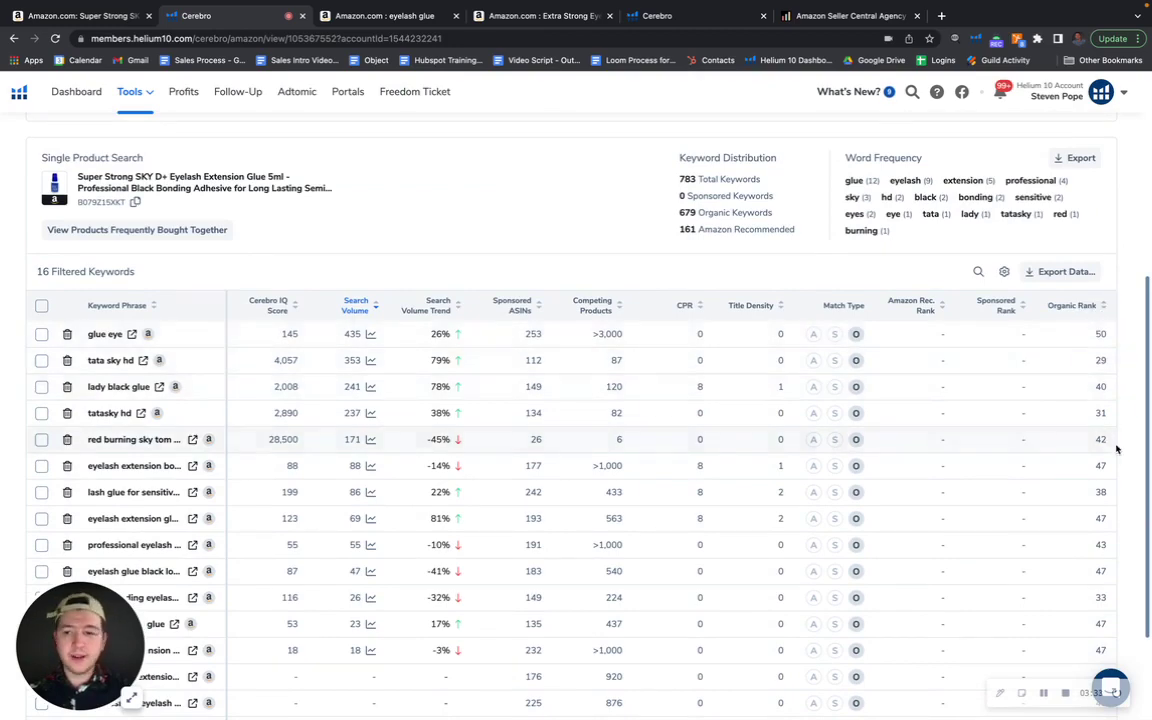
pyautogui.scroll(-2, 1117, 418)
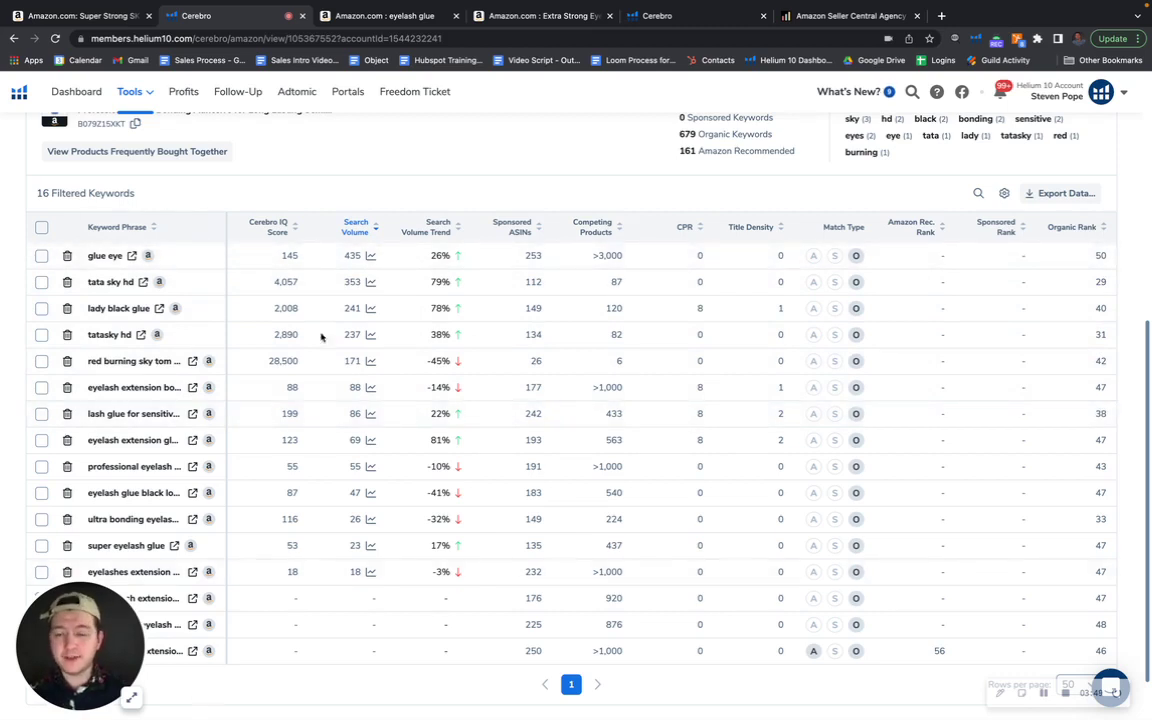
pyautogui.scroll(2, 334, 420)
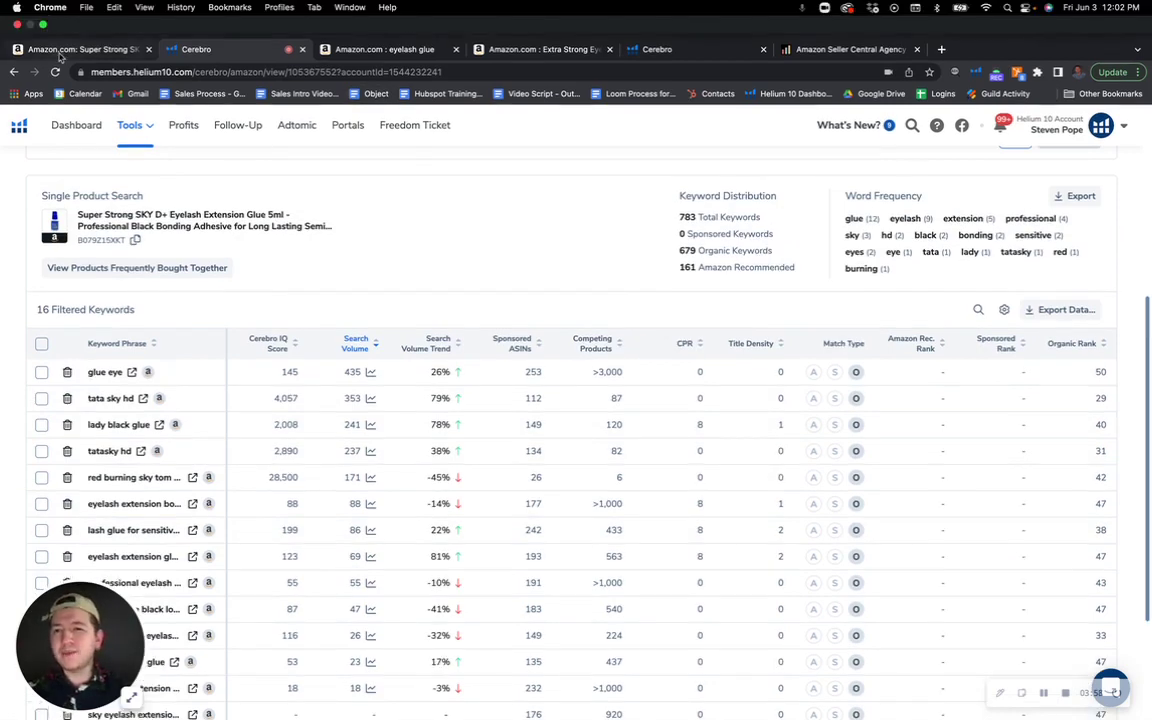
# - Review the Sky Glue Amazon listing's bullet points and its three product images
pyautogui.click(60, 15)
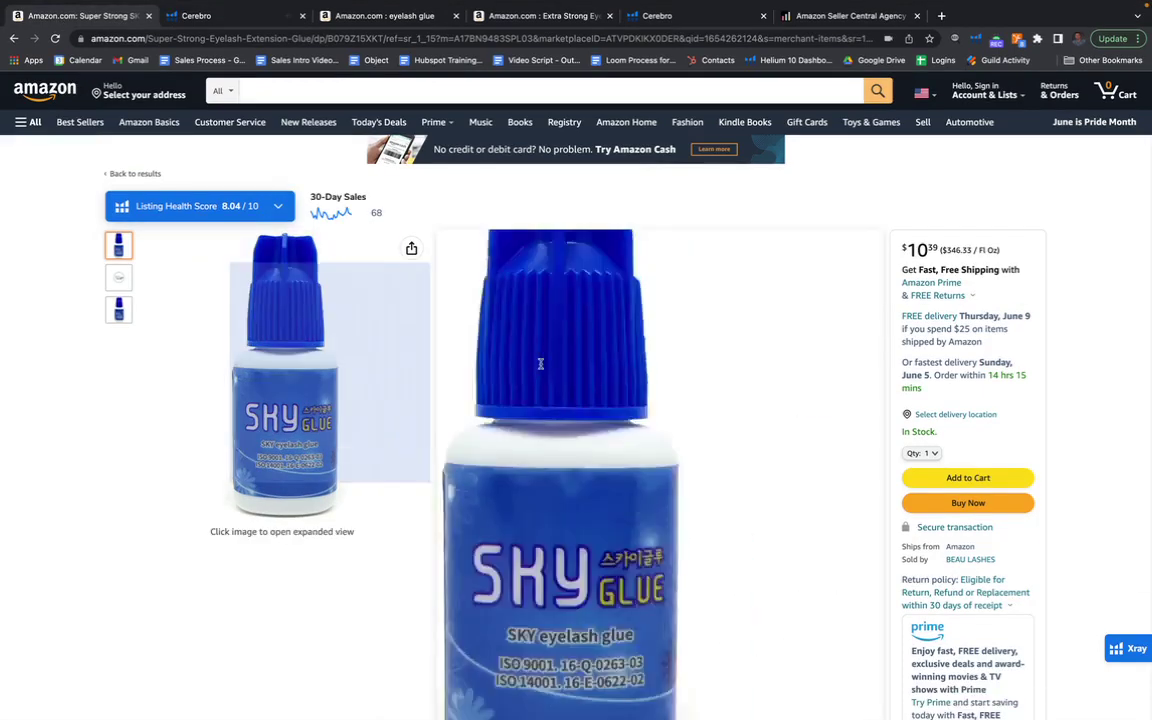
pyautogui.scroll(-2, 725, 392)
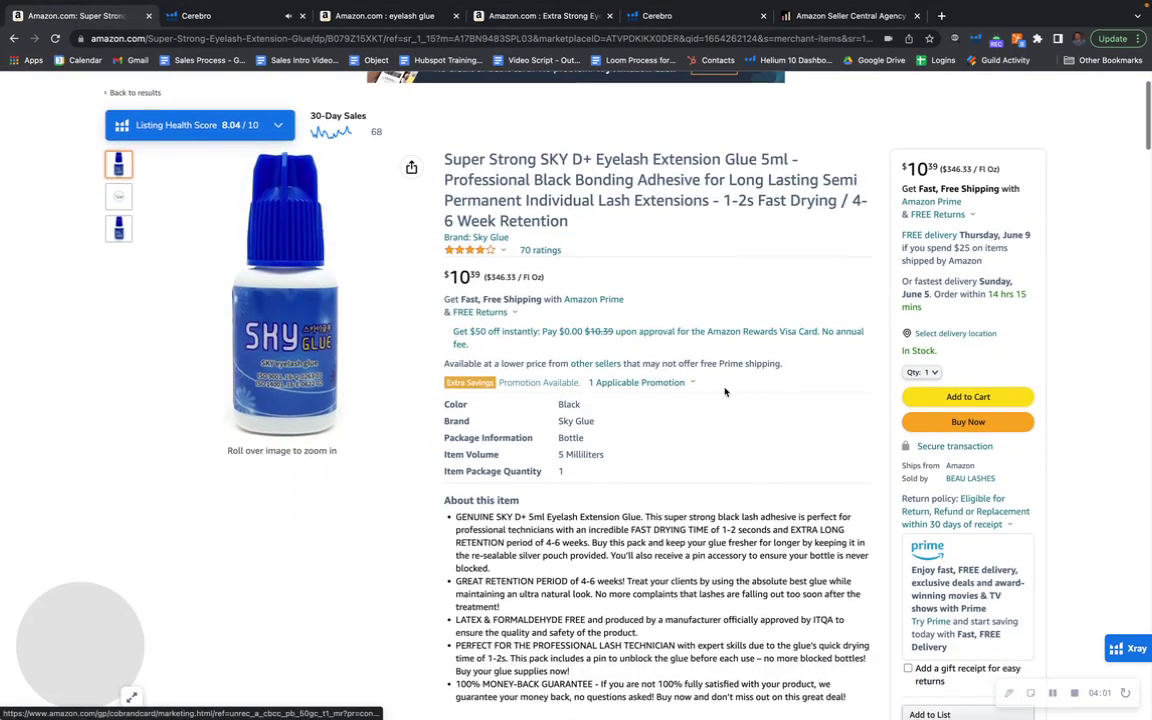
pyautogui.scroll(-1, 725, 392)
pyautogui.moveTo(118, 192)
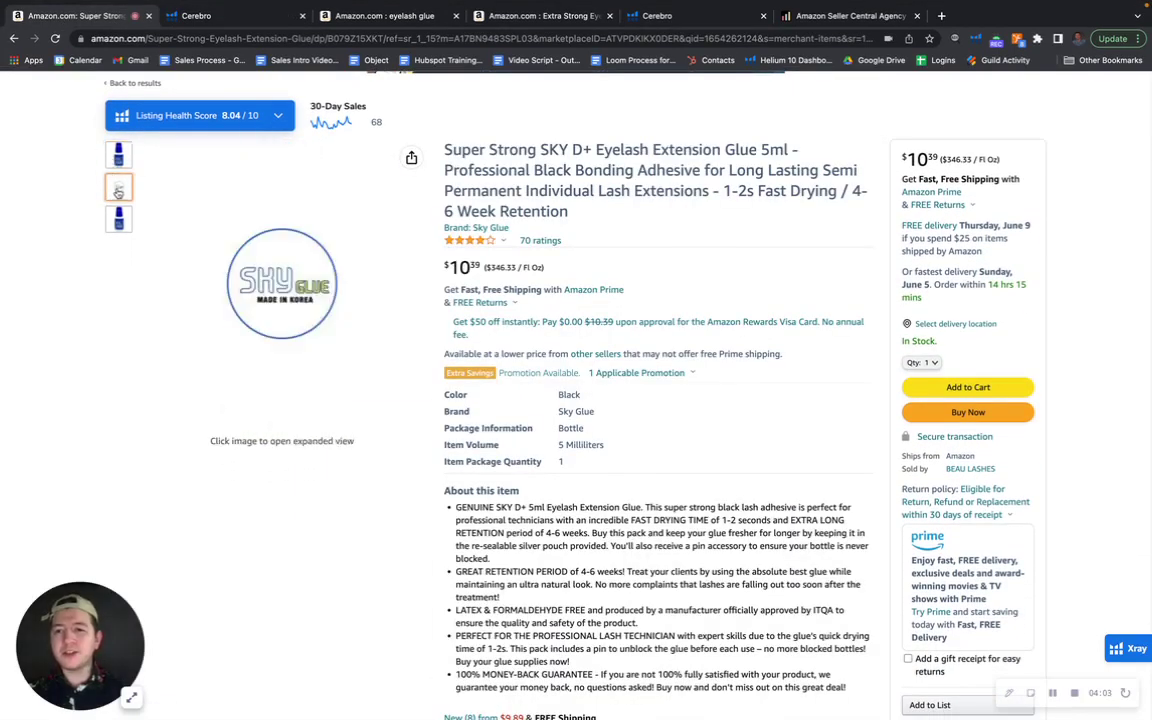
pyautogui.moveTo(116, 224)
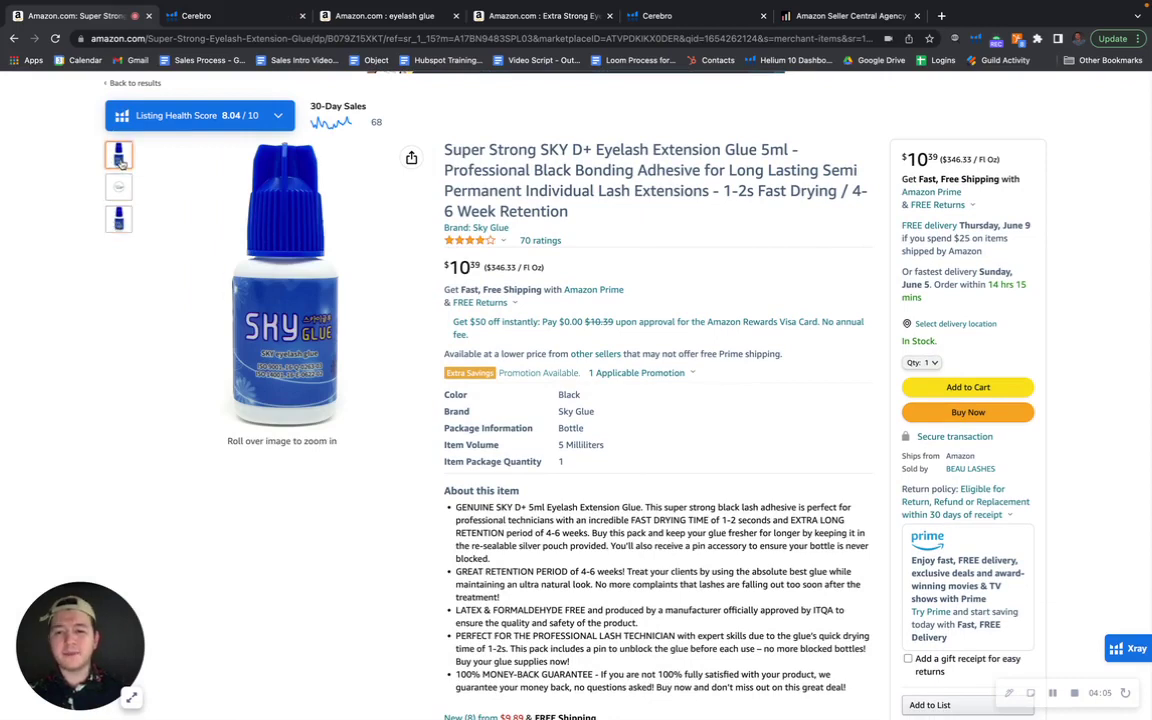
pyautogui.moveTo(116, 158)
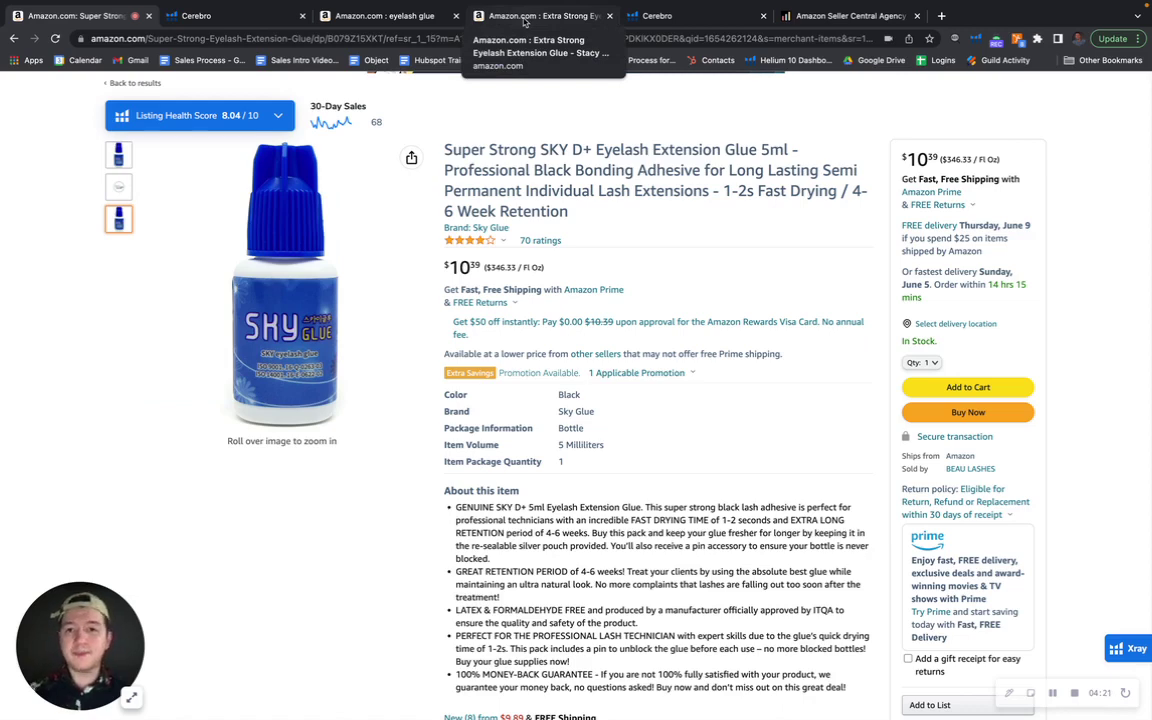
# - Examine the Stacy Lash listing's gallery images covering the usage warning, specifications, drying time and flexibility
pyautogui.click(524, 20)
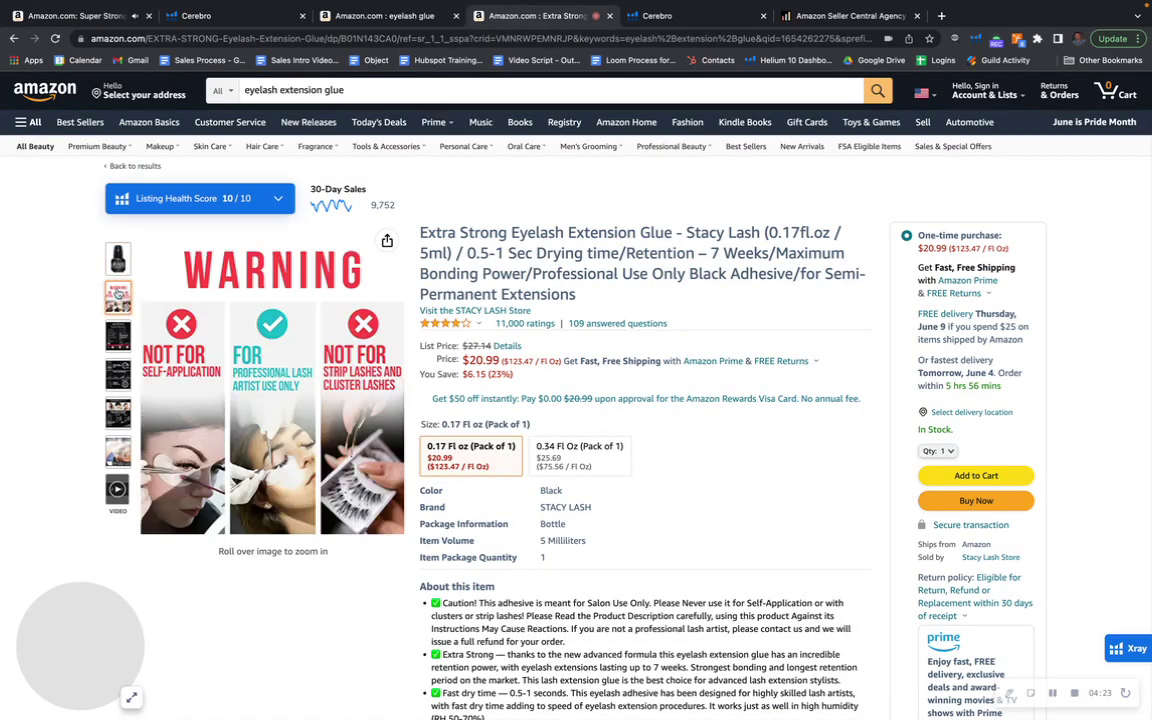
pyautogui.moveTo(118, 334)
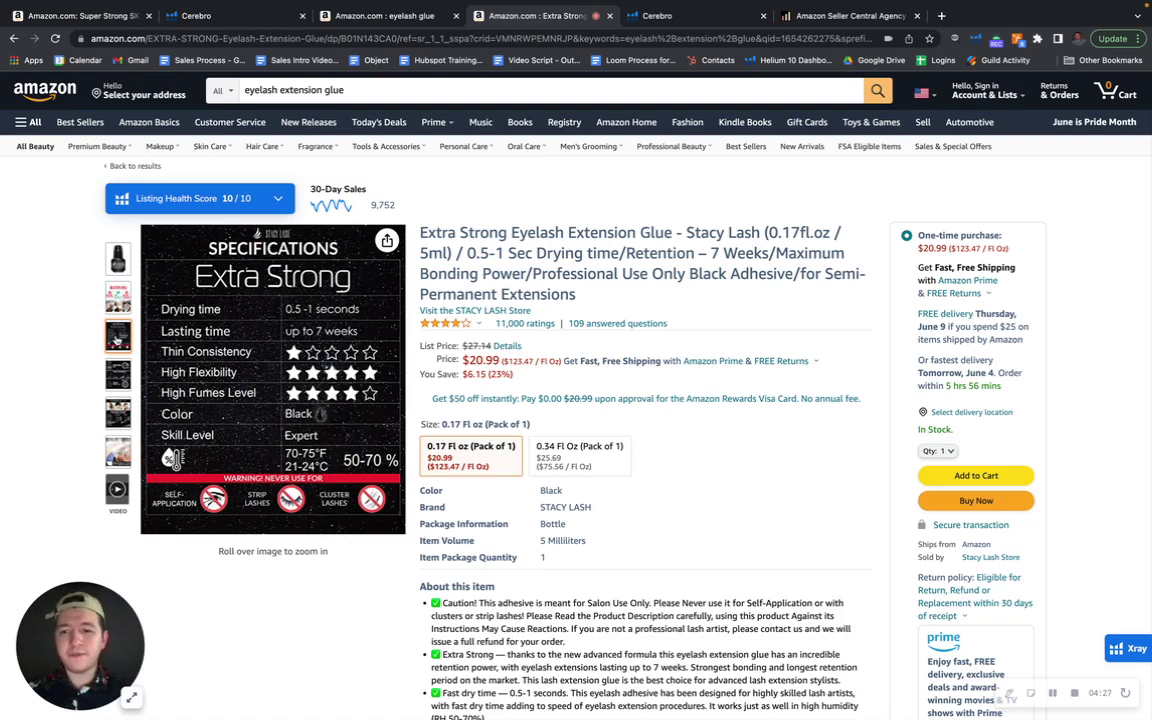
pyautogui.moveTo(117, 418)
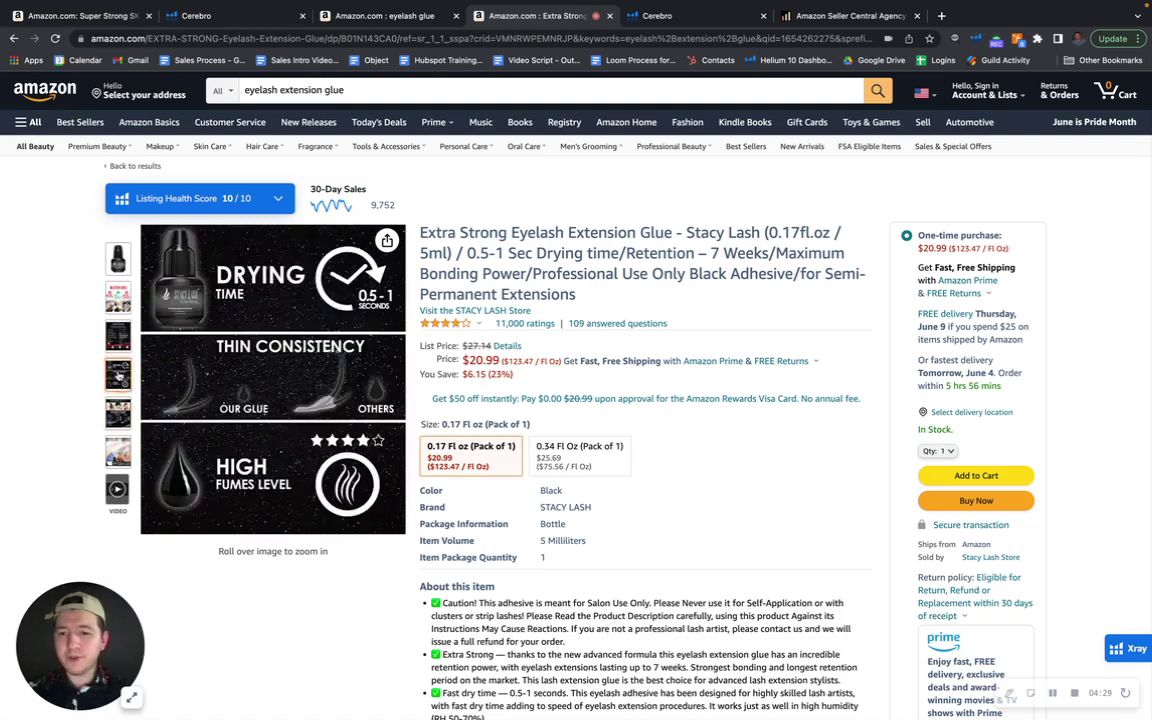
pyautogui.moveTo(117, 450)
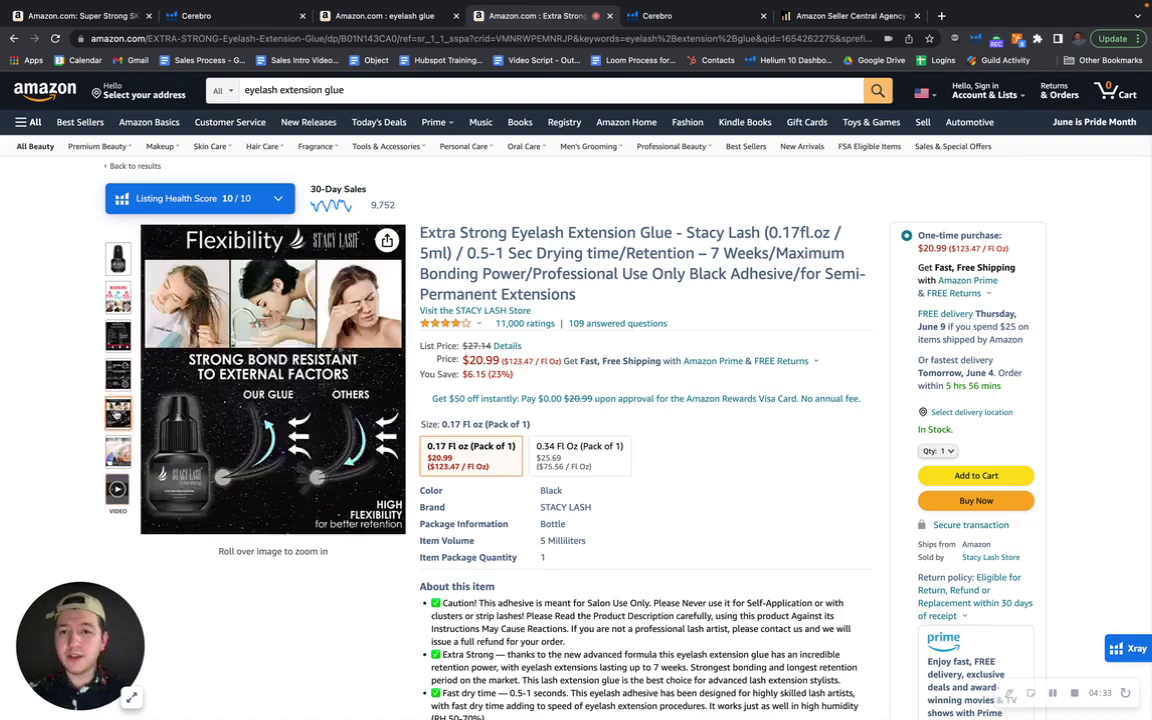
# - Return to the Sky Glue listing and check its images, title and Listing Health Score breakdown
pyautogui.press('super+1')
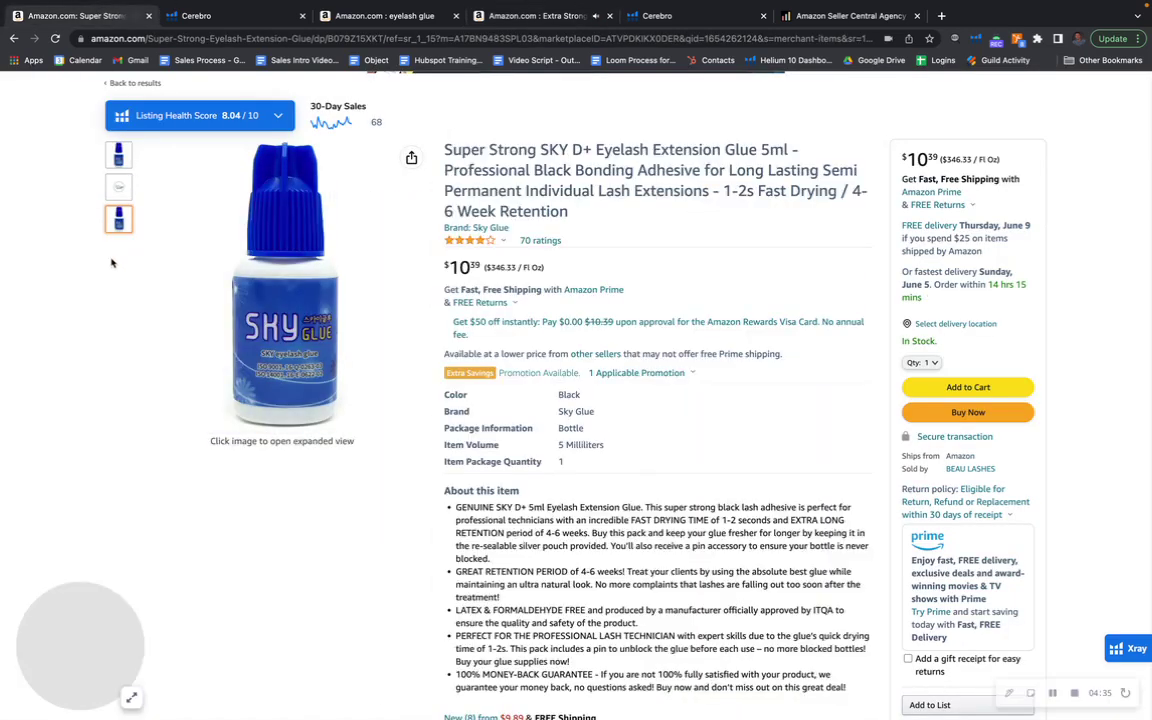
pyautogui.moveTo(141, 249)
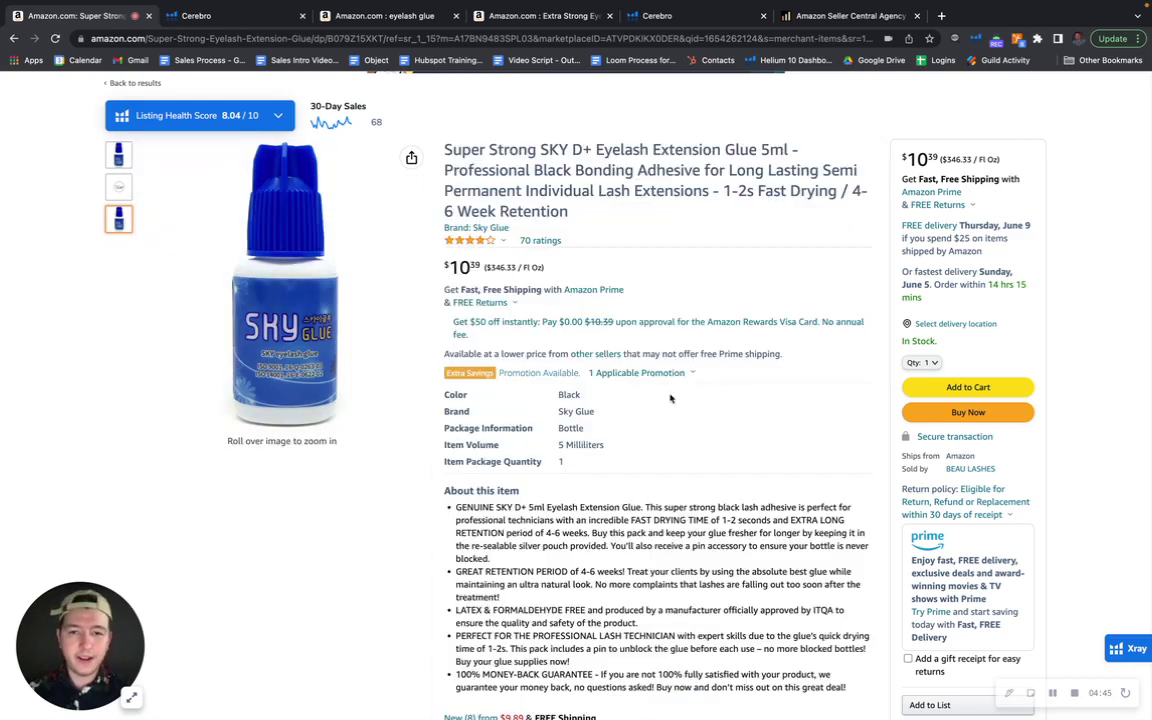
pyautogui.scroll(-1, 700, 380)
pyautogui.scroll(2, 717, 231)
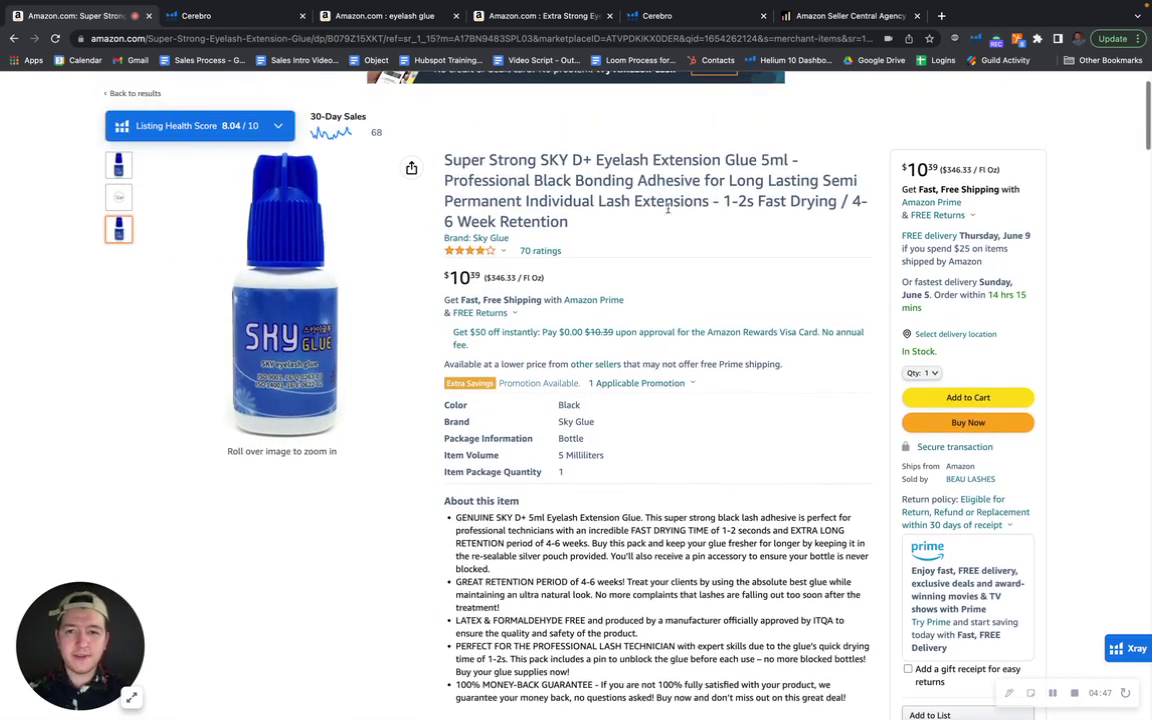
pyautogui.click(180, 118)
pyautogui.click(277, 209)
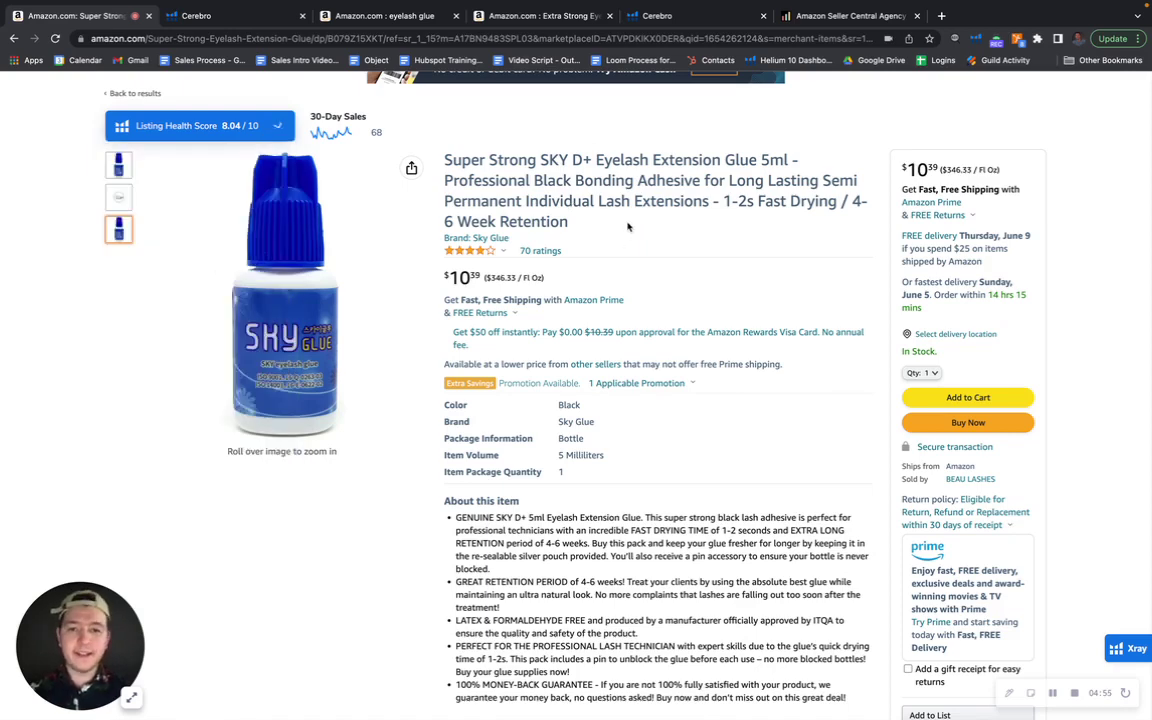
# - Review the Sky Glue listing from its bullet points down to the Product Description and Product details sections
pyautogui.scroll(-3, 686, 334)
pyautogui.scroll(-2, 718, 418)
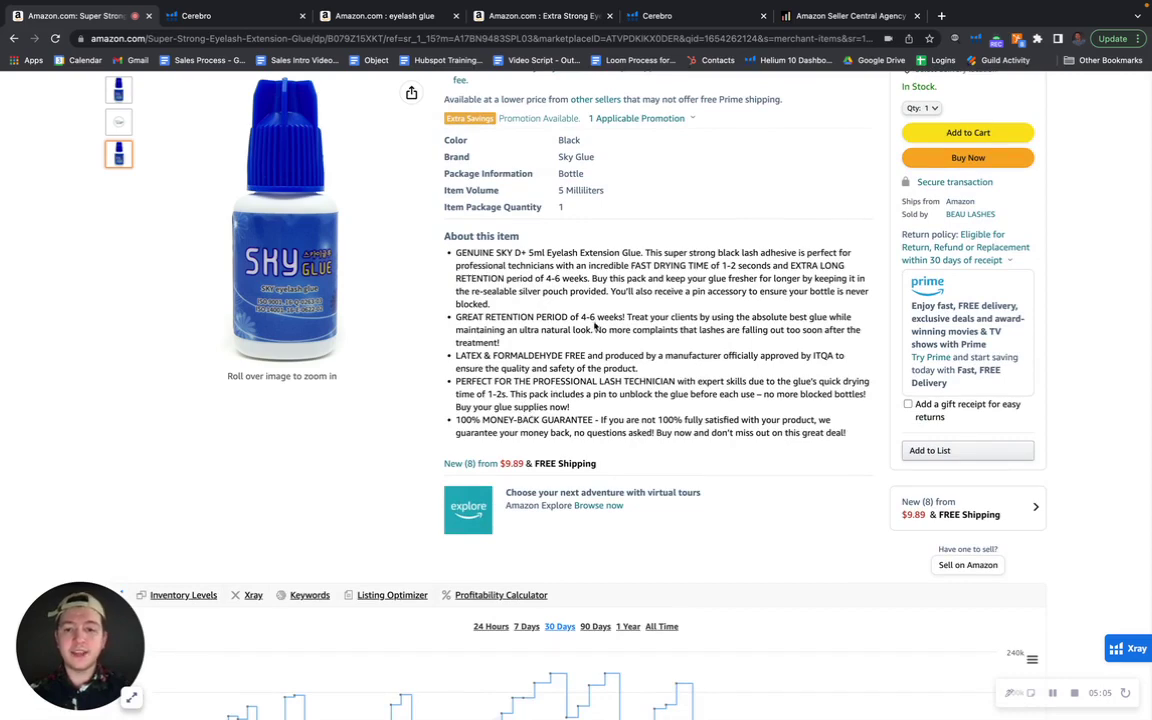
pyautogui.scroll(-10, 650, 447)
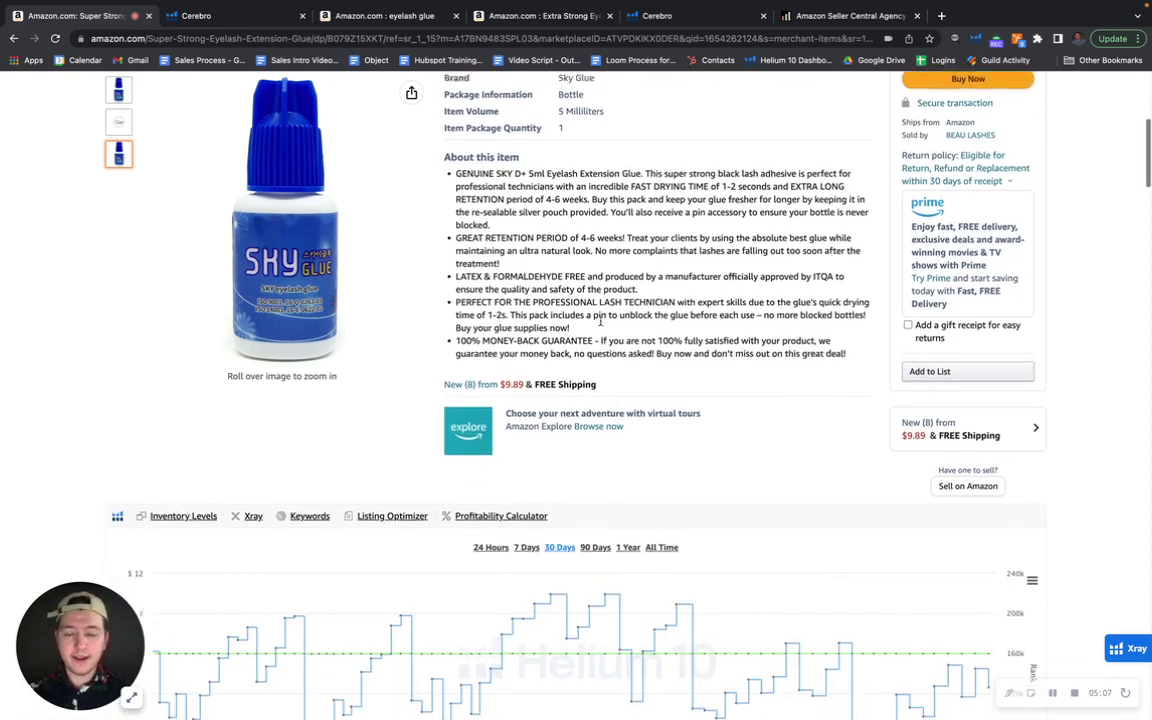
pyautogui.scroll(-18, 652, 449)
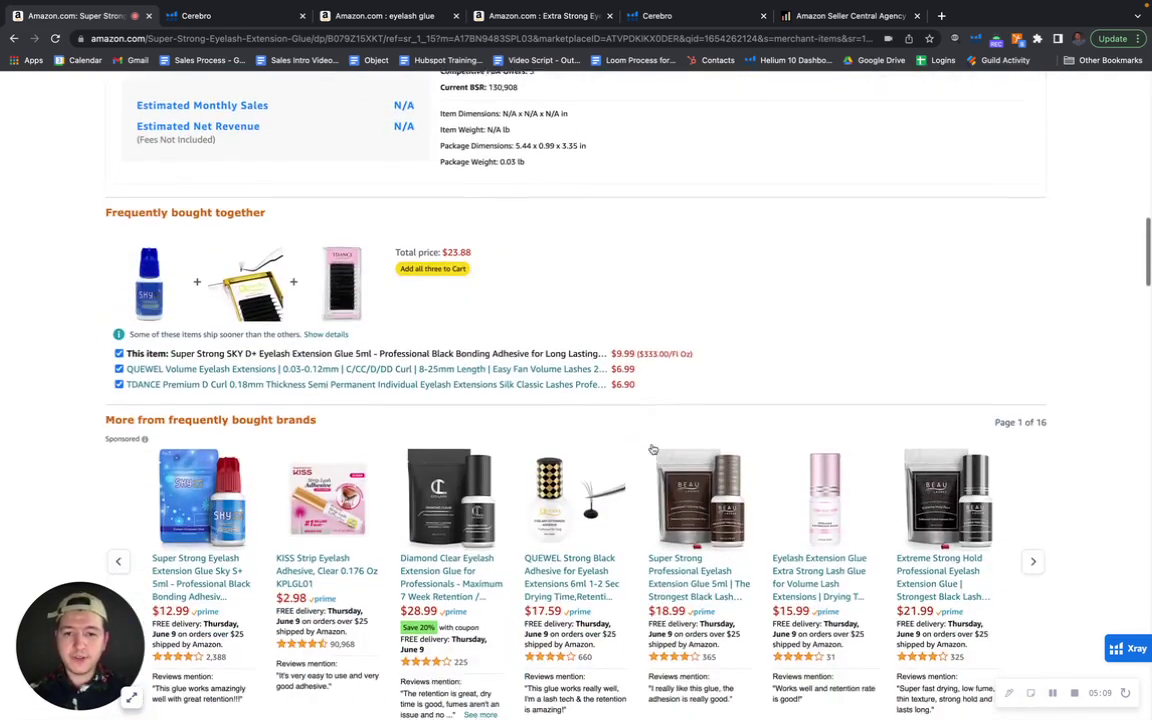
pyautogui.scroll(-5, 652, 449)
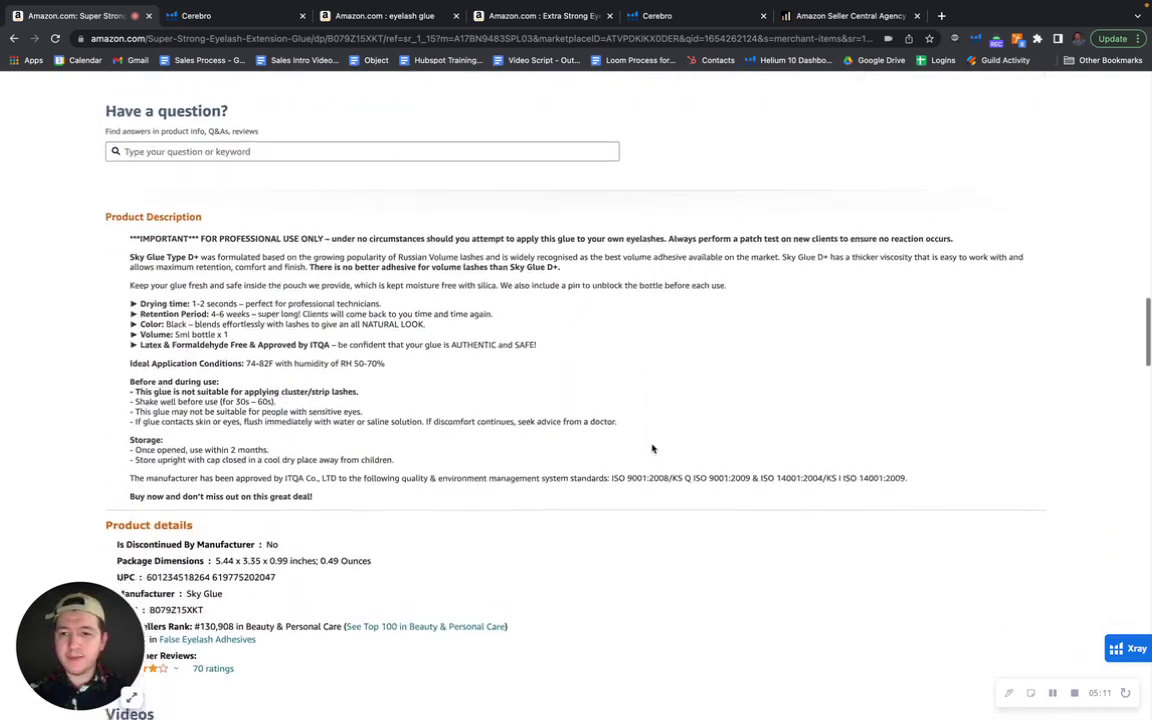
pyautogui.scroll(1, 652, 449)
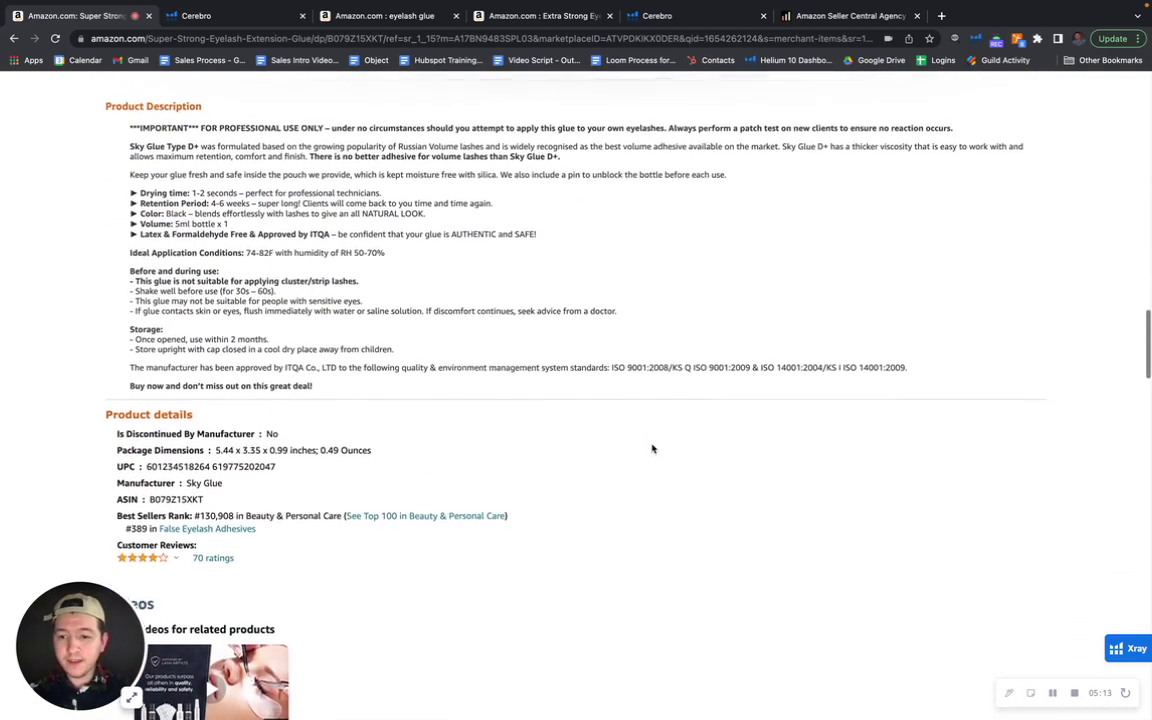
pyautogui.scroll(-1, 652, 449)
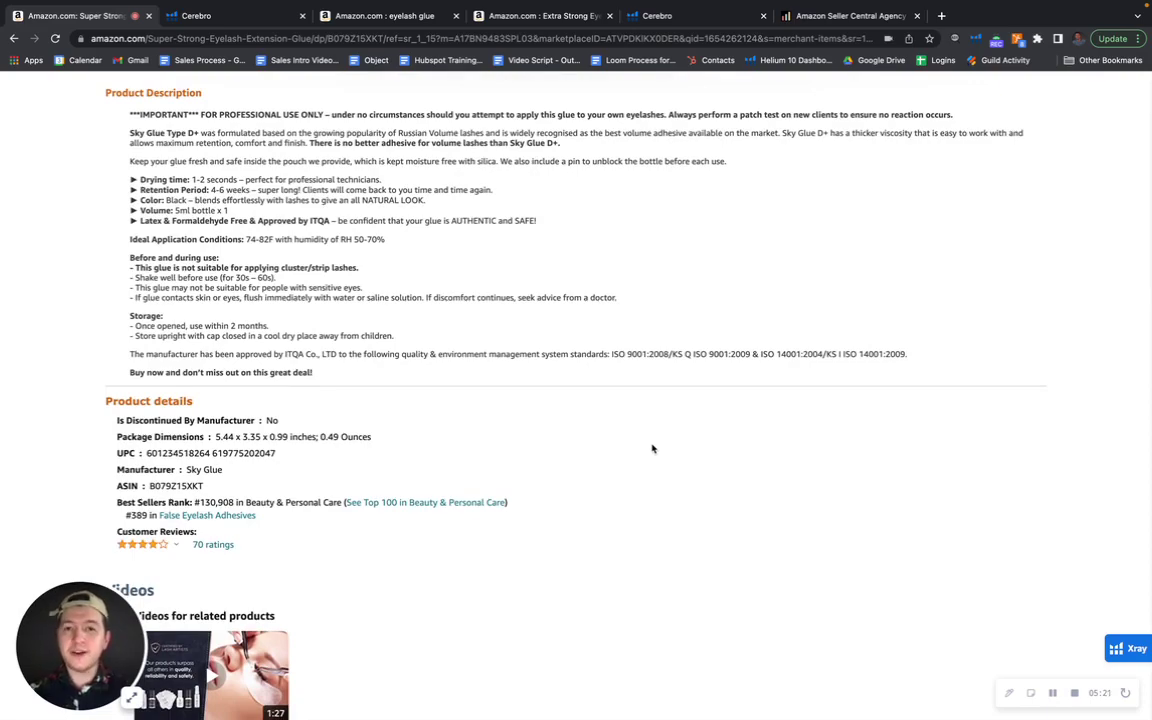
# - Go to the Stacy Lash listing's Product Description section and view its opening brand banner
pyautogui.click(505, 17)
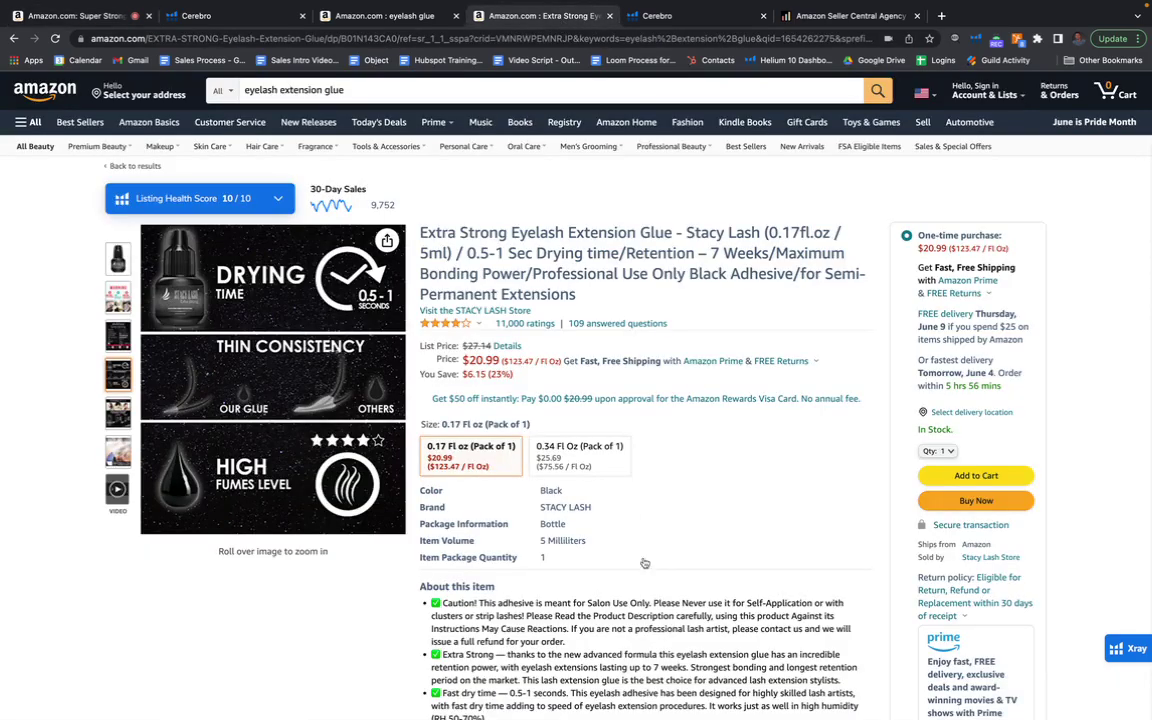
pyautogui.scroll(-3, 648, 570)
pyautogui.scroll(-20, 650, 576)
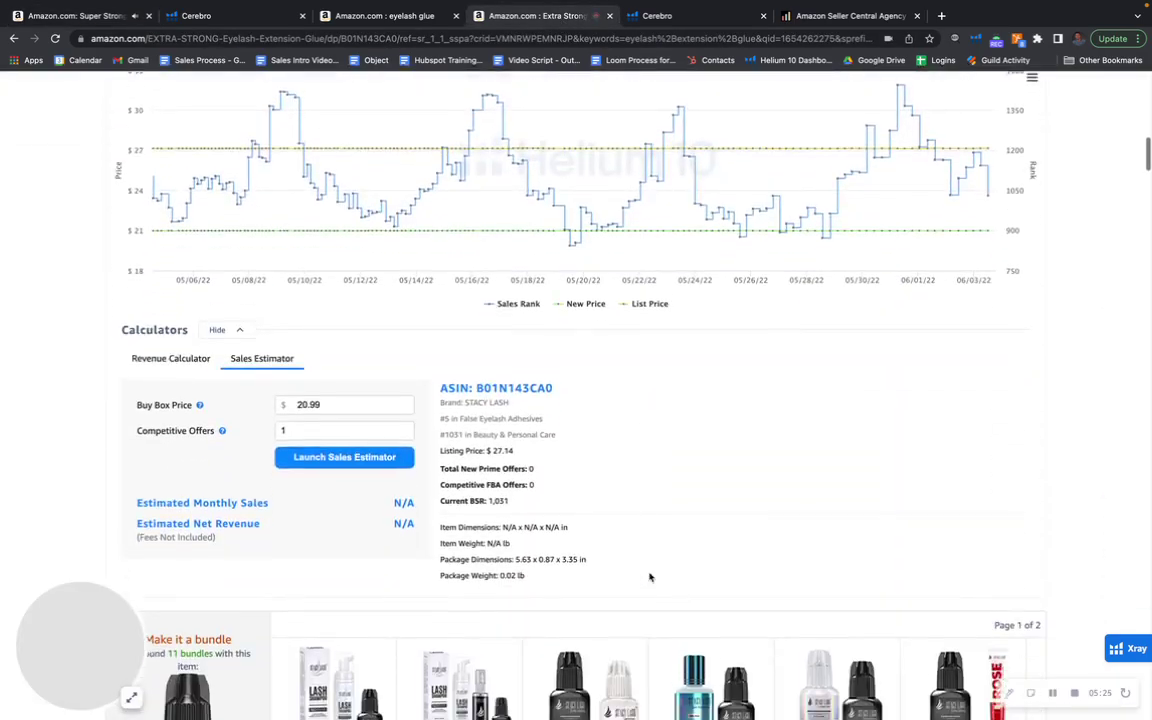
pyautogui.scroll(-7, 650, 578)
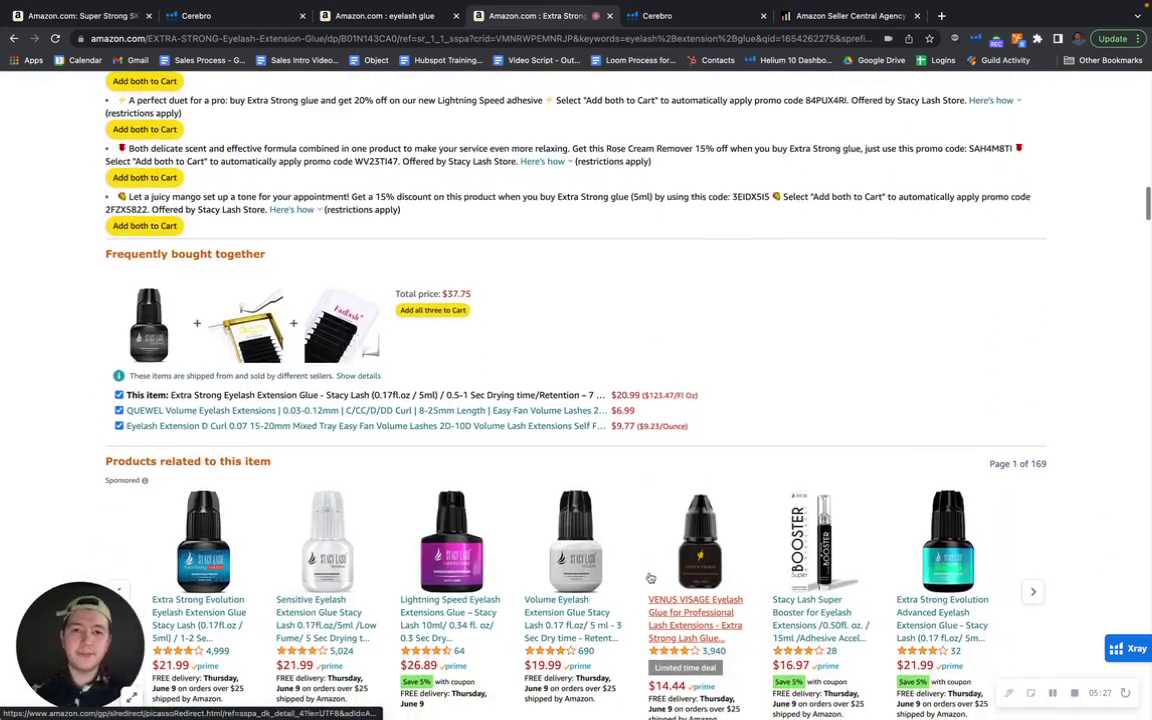
pyautogui.scroll(-10, 650, 577)
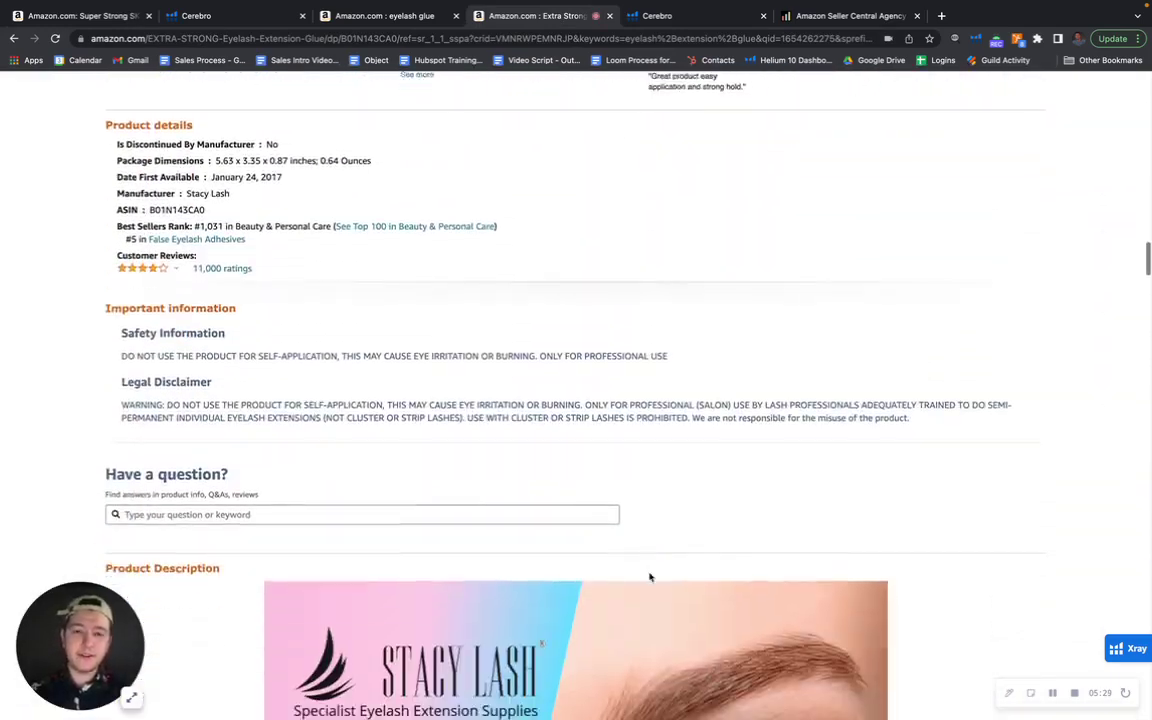
pyautogui.scroll(-3, 650, 577)
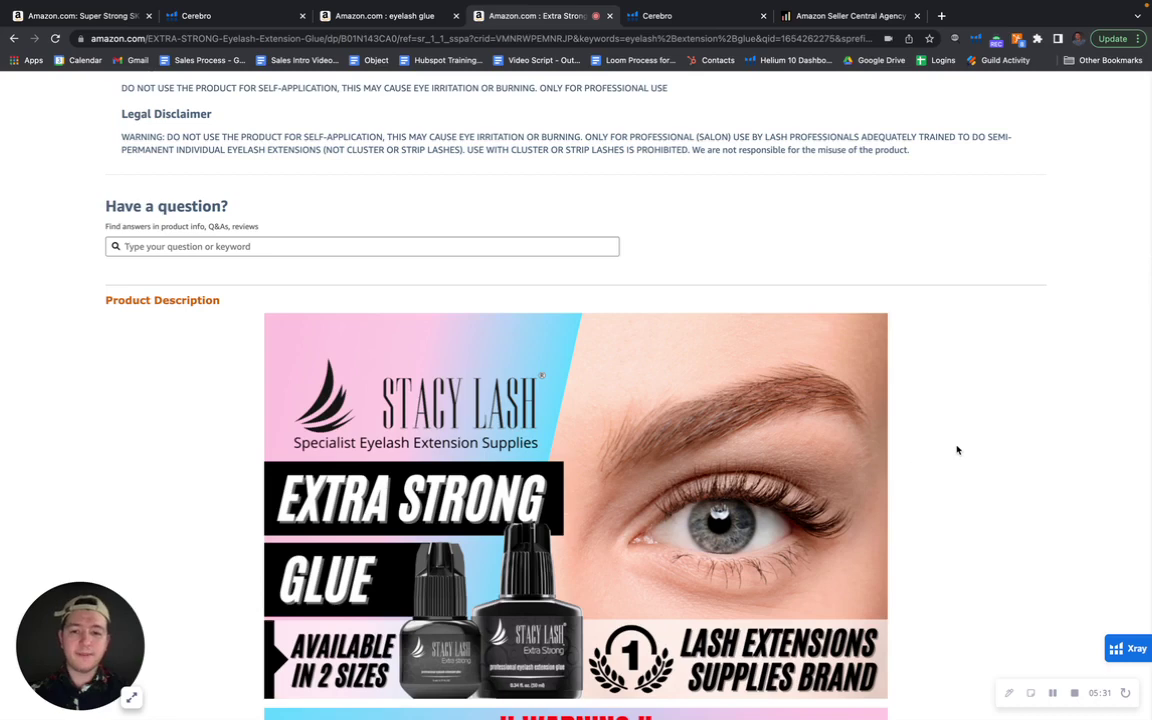
pyautogui.scroll(-3, 957, 450)
pyautogui.scroll(-1, 957, 450)
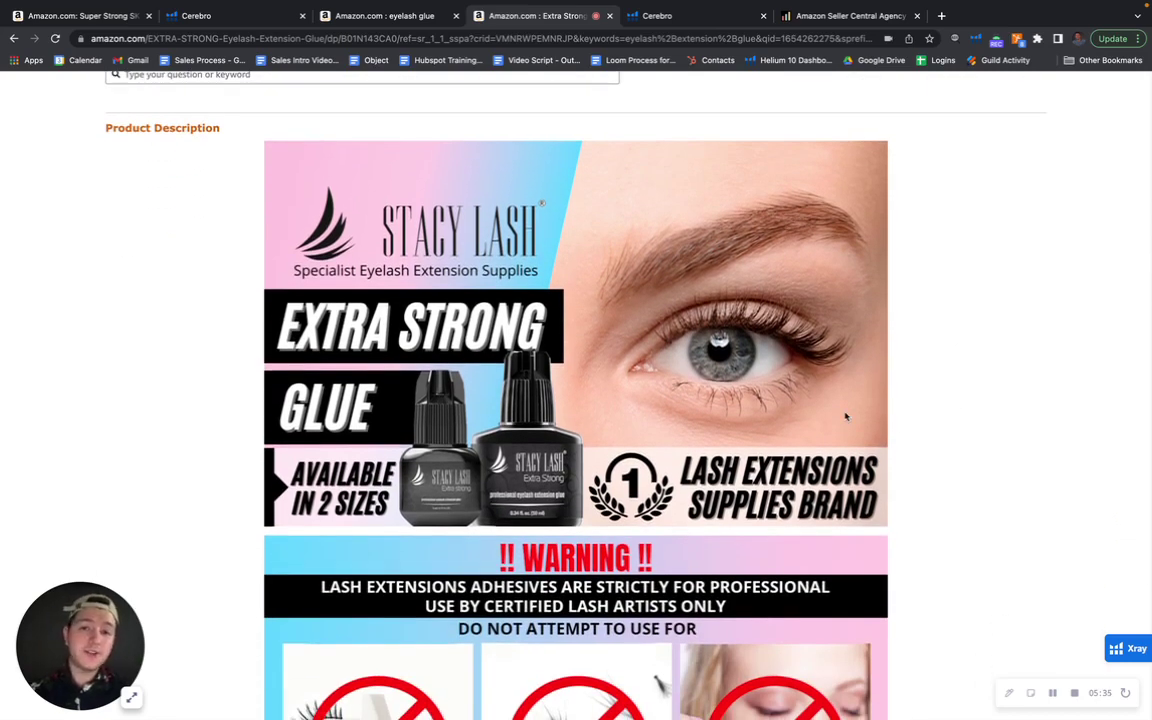
# - Examine the Stacy Lash description graphics showing product features, usage instructions and humidity range
pyautogui.scroll(-2, 845, 416)
pyautogui.scroll(-5, 768, 482)
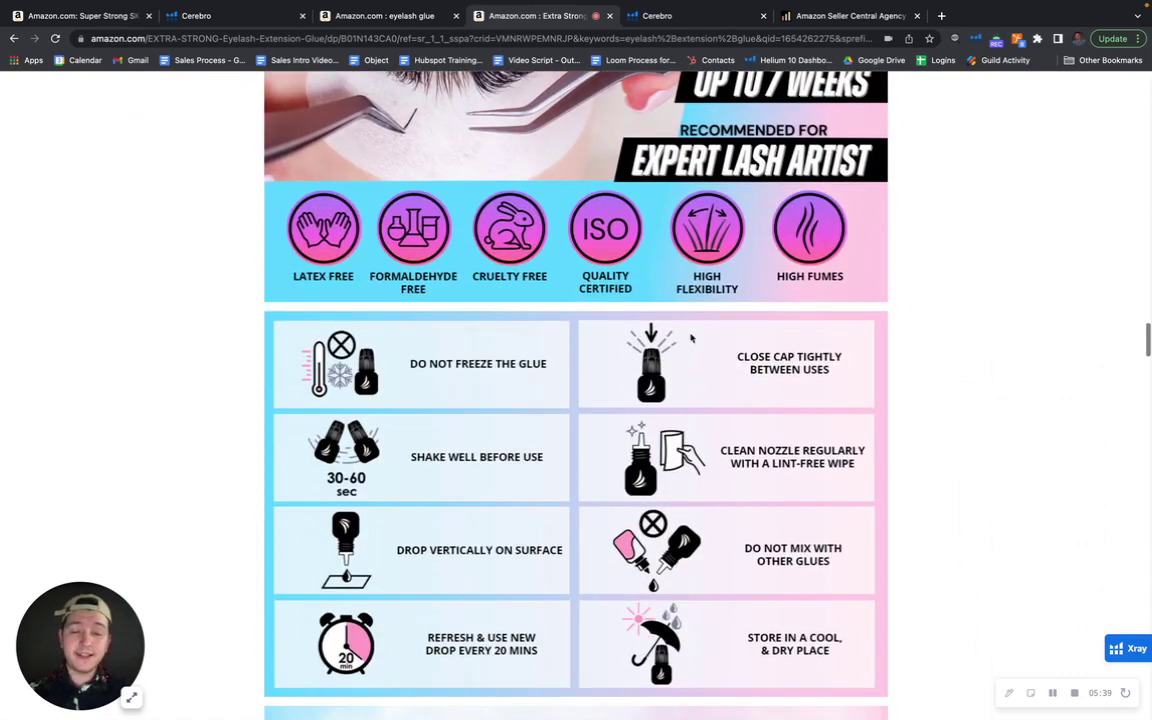
pyautogui.scroll(-5, 623, 285)
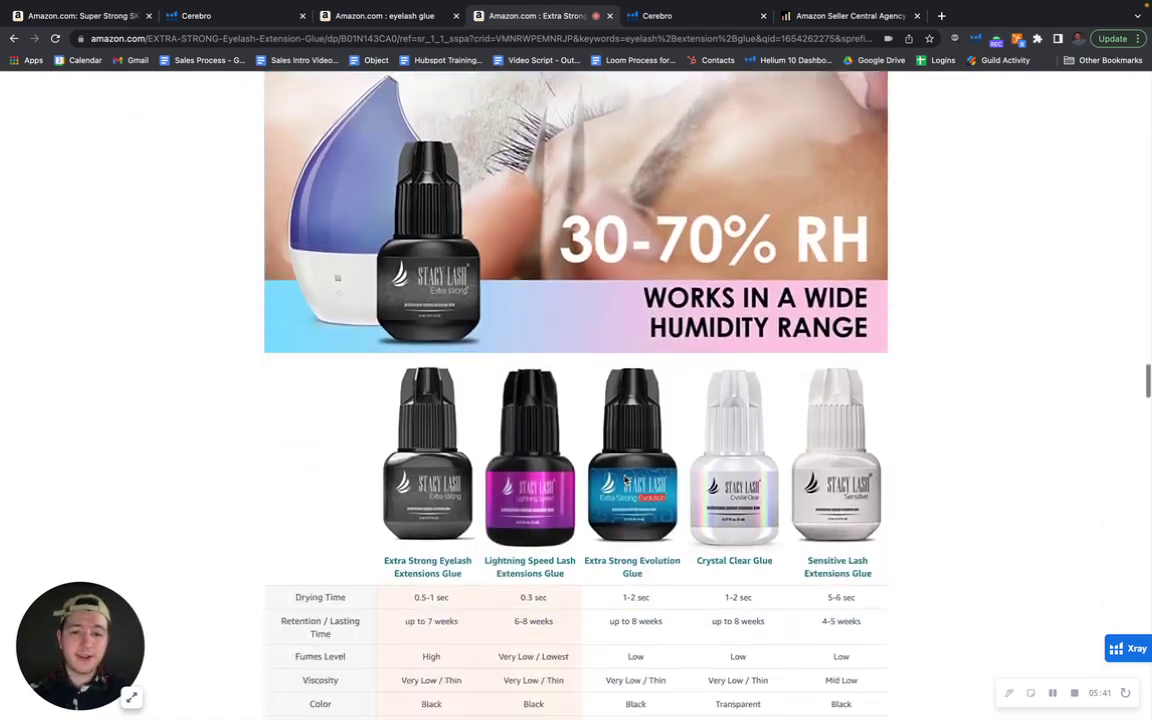
pyautogui.scroll(-2, 625, 481)
pyautogui.scroll(9, 625, 481)
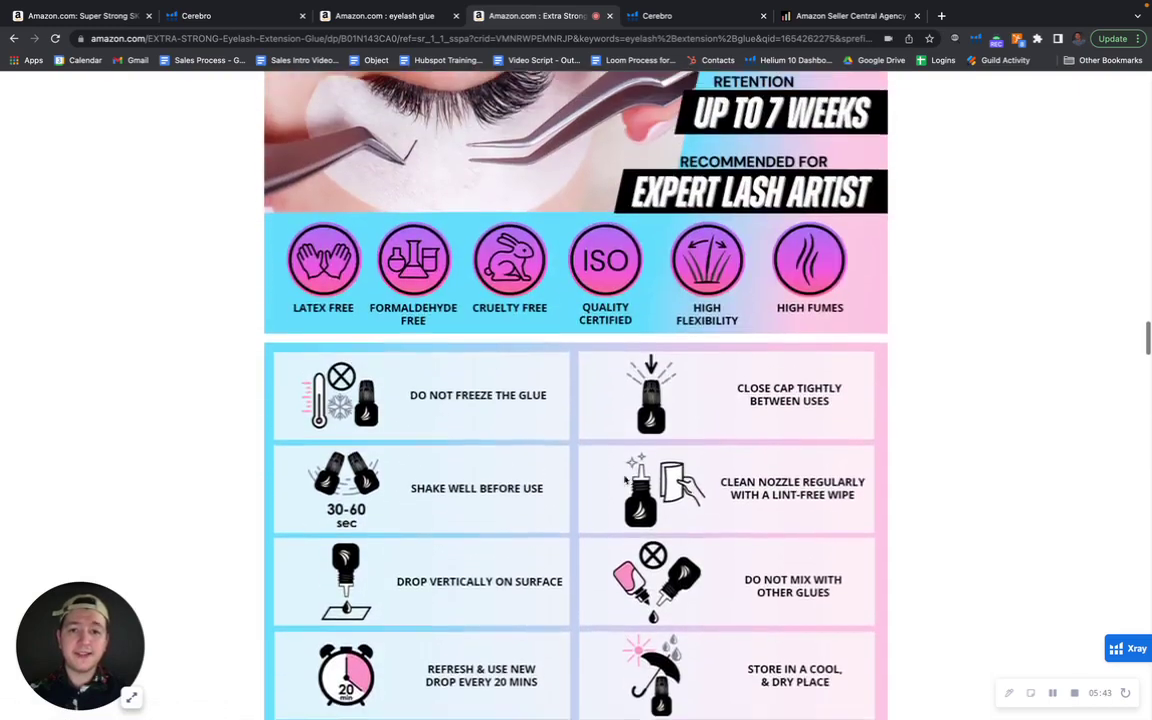
# - Examine the comparison charts of Stacy Lash glues and accessory products in the product description
pyautogui.scroll(-8, 625, 481)
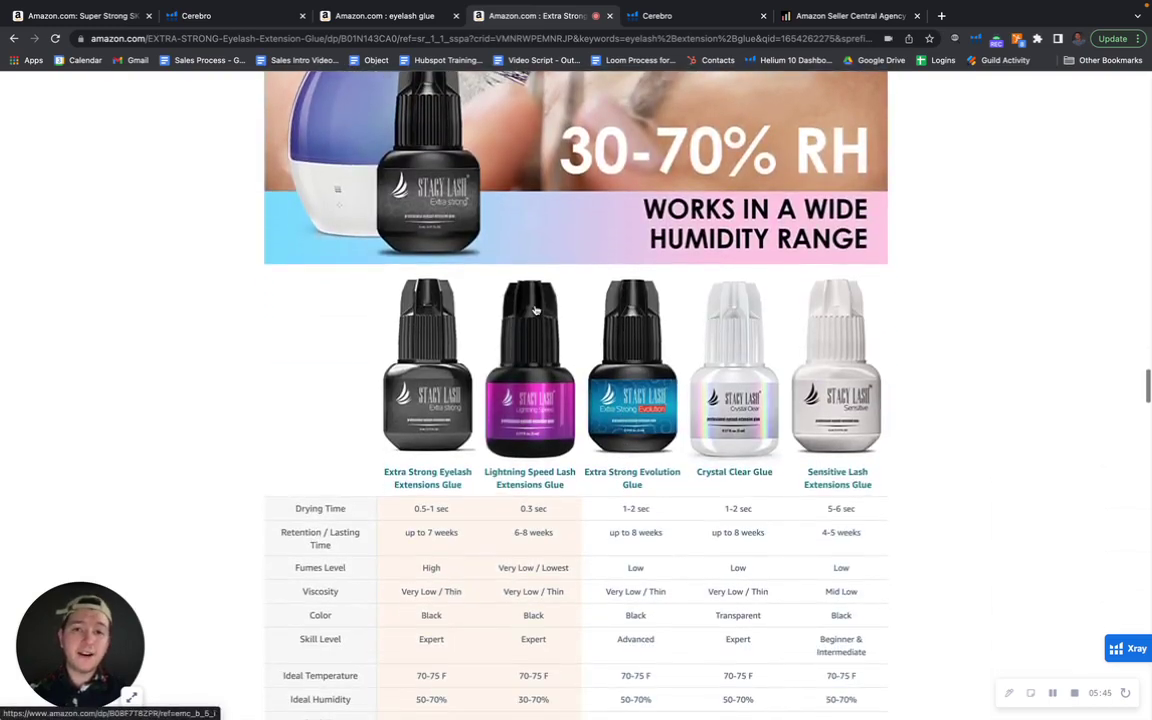
pyautogui.scroll(-1, 350, 334)
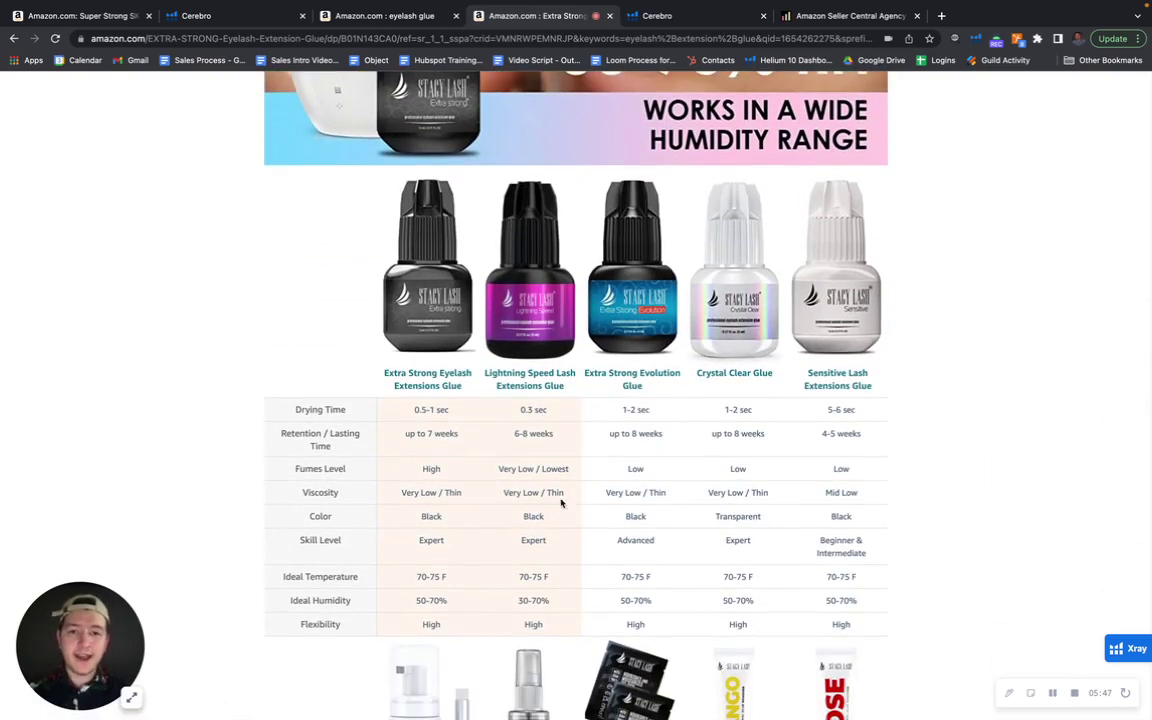
pyautogui.scroll(-1, 425, 325)
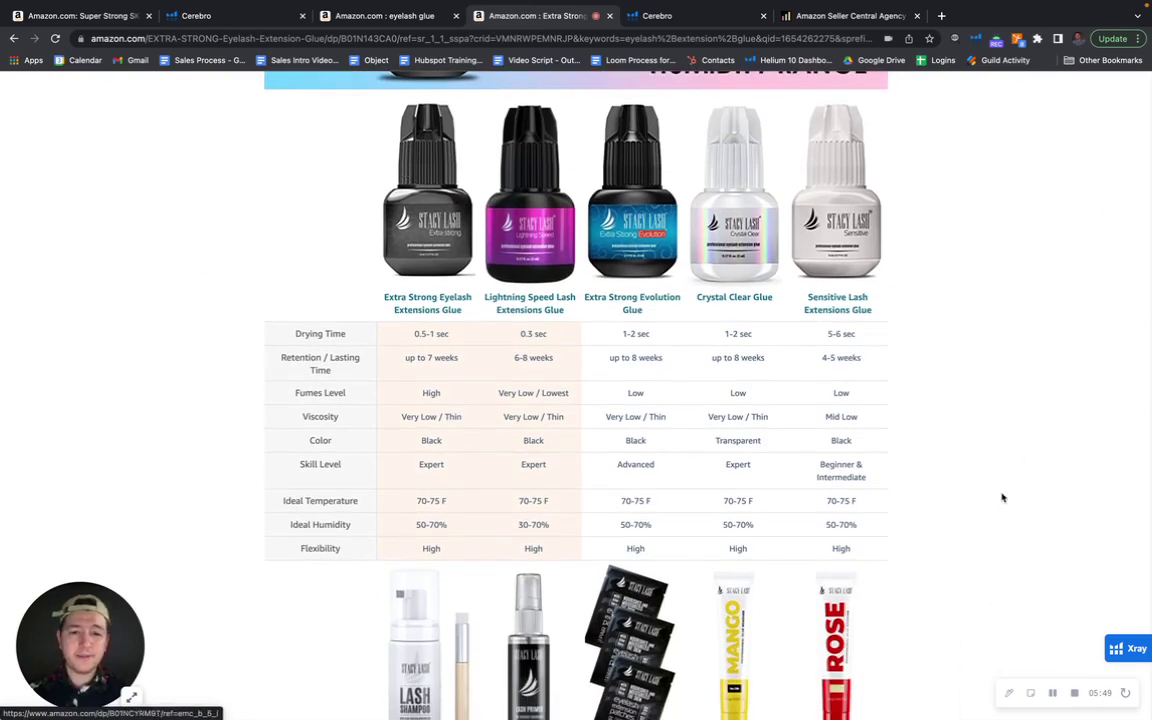
pyautogui.scroll(-1, 989, 515)
pyautogui.scroll(-3, 989, 515)
pyautogui.scroll(3, 989, 515)
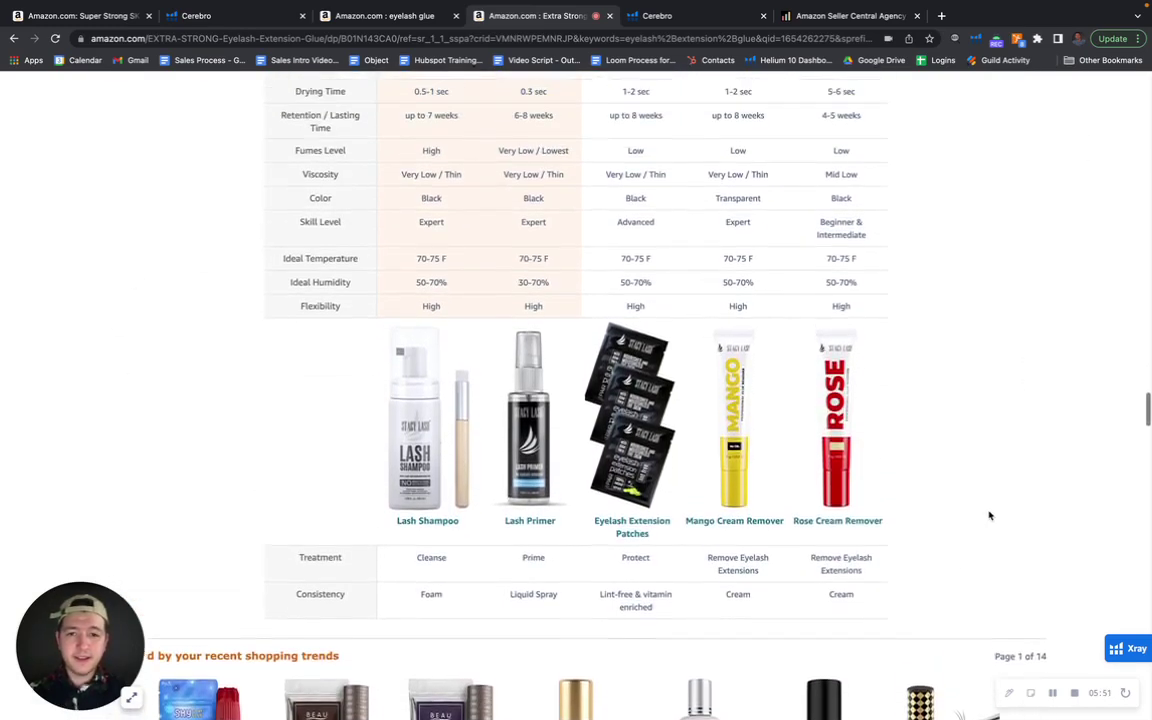
pyautogui.scroll(5, 989, 515)
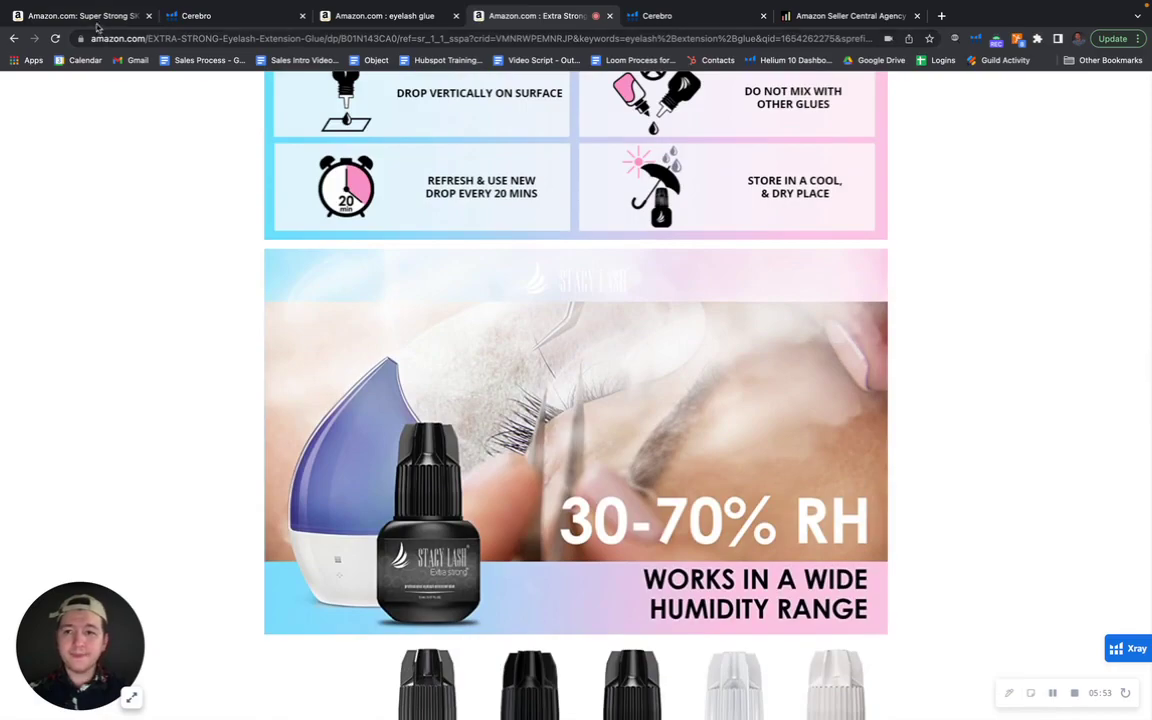
# - Revisit the main section of the Sky Glue listing, then switch to the My Amazon Guy Full Service Management page
pyautogui.click(192, 16)
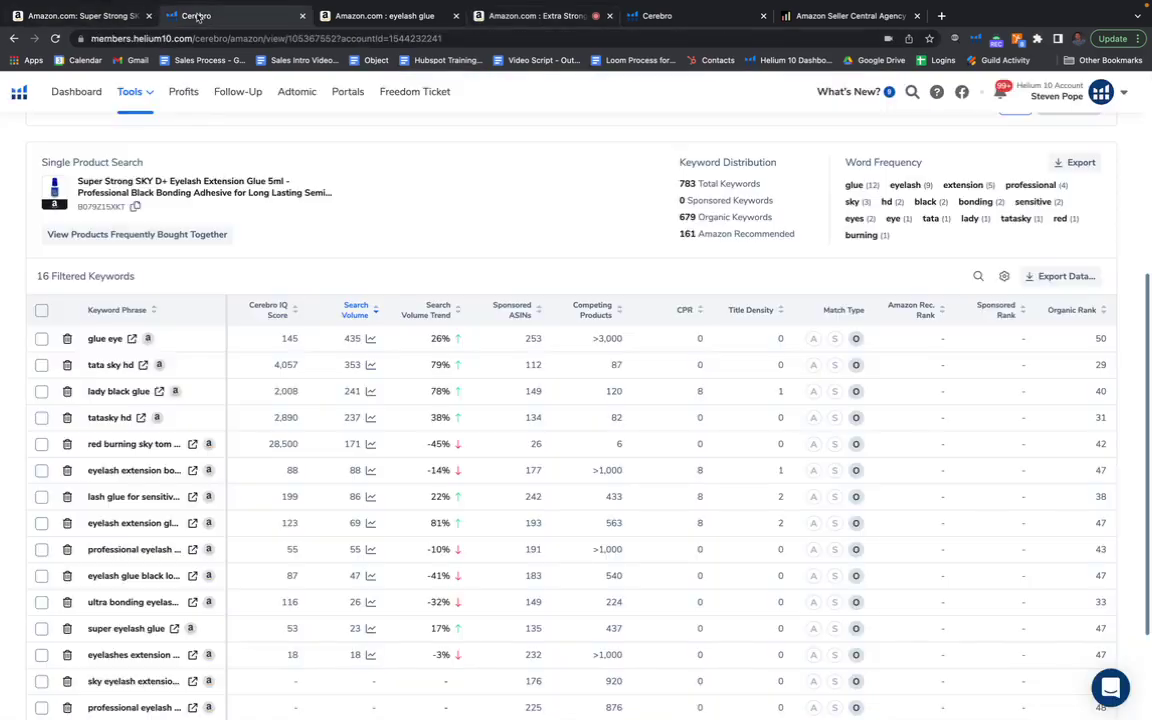
pyautogui.click(78, 16)
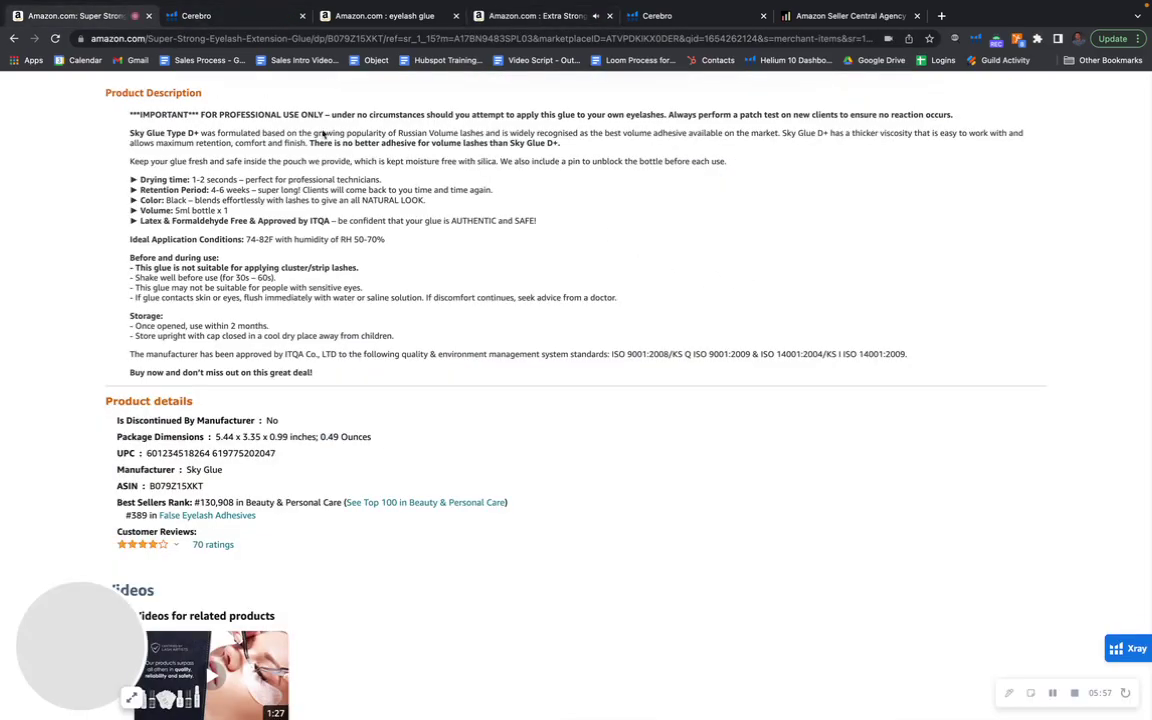
pyautogui.scroll(10, 408, 267)
pyautogui.scroll(5, 408, 262)
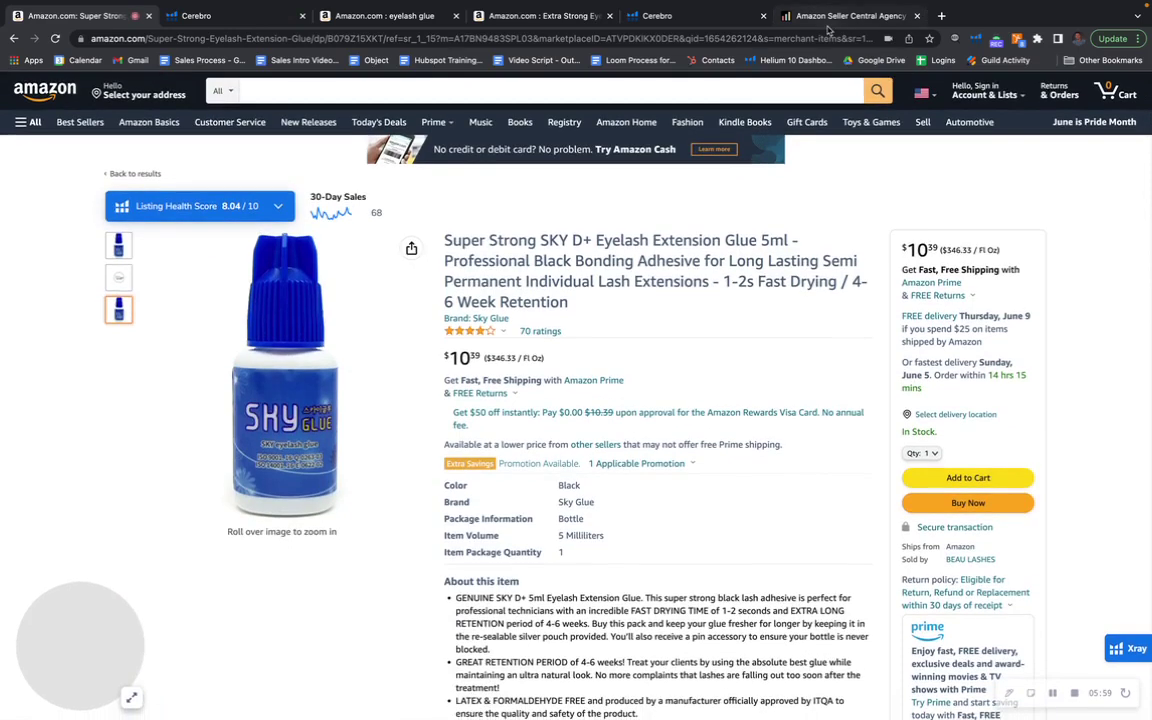
pyautogui.click(828, 18)
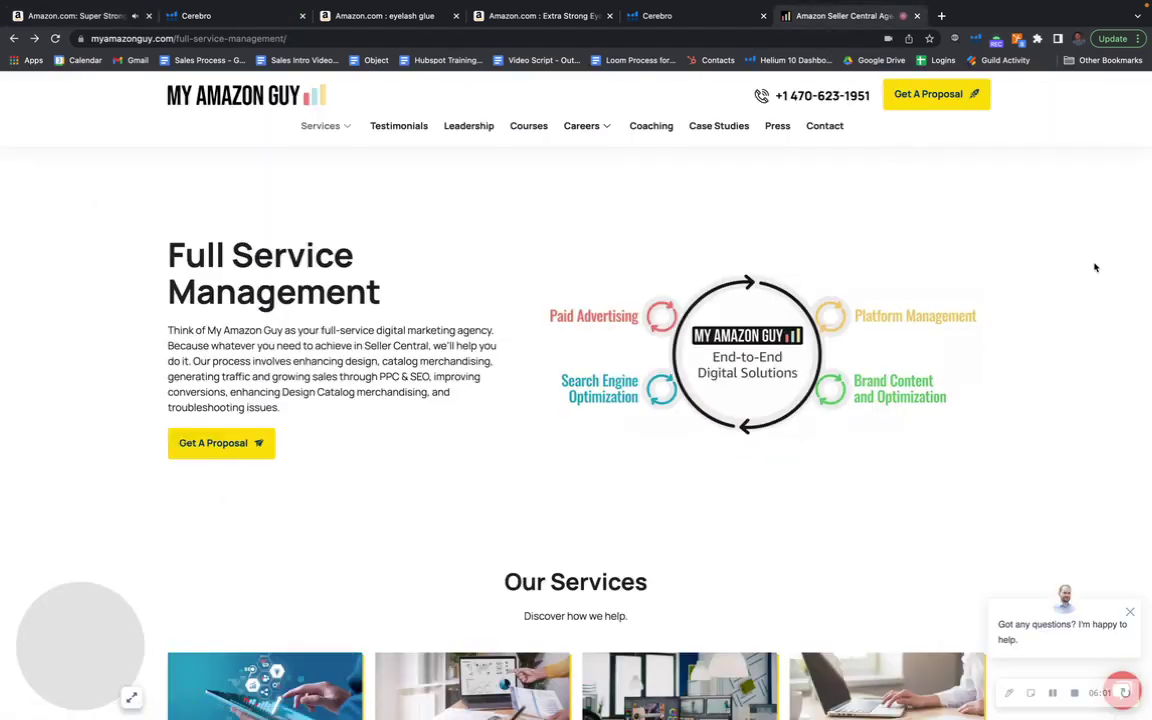